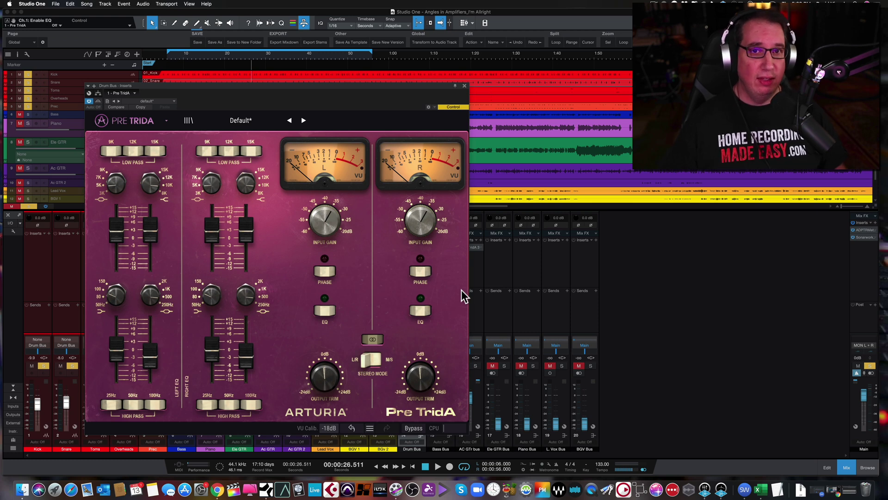
Reposition the Pre TridA plug-in window and resize its interface to 100%
{"action": "left_click_drag", "start_coordinate": [355, 86], "coordinate": [362, 90]}
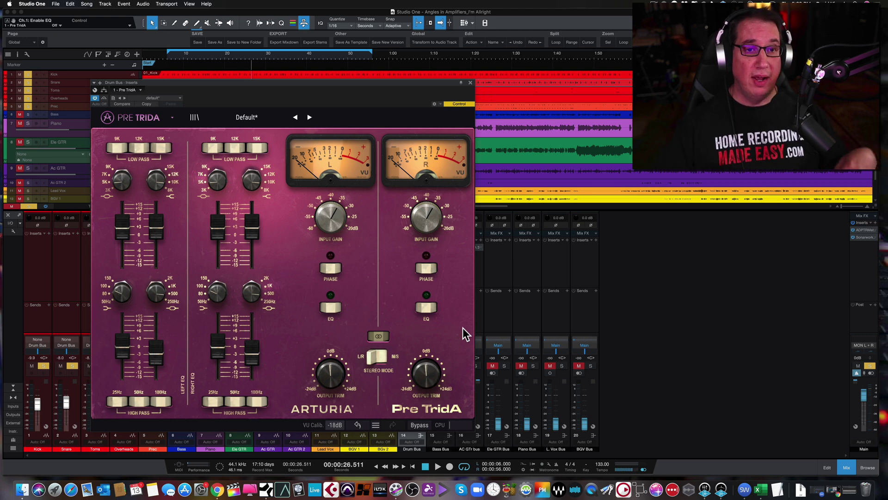
{"action": "left_click_drag", "start_coordinate": [352, 81], "coordinate": [366, 80]}
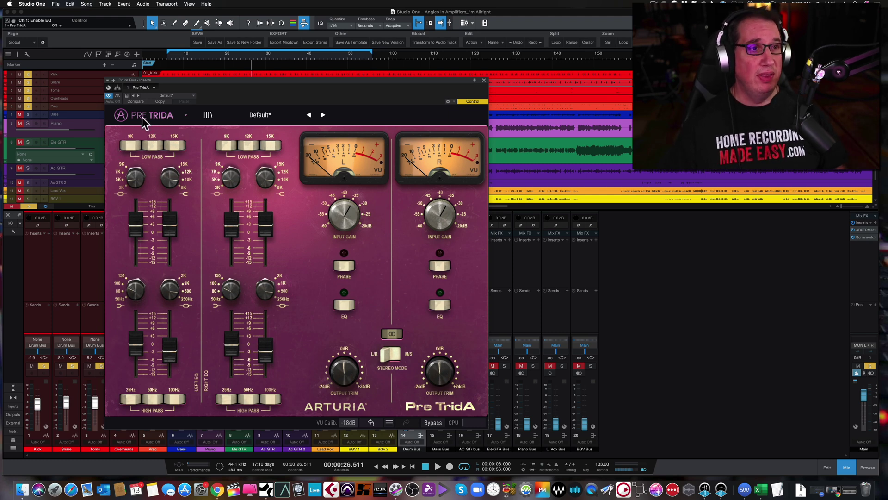
{"action": "left_click", "coordinate": [159, 117]}
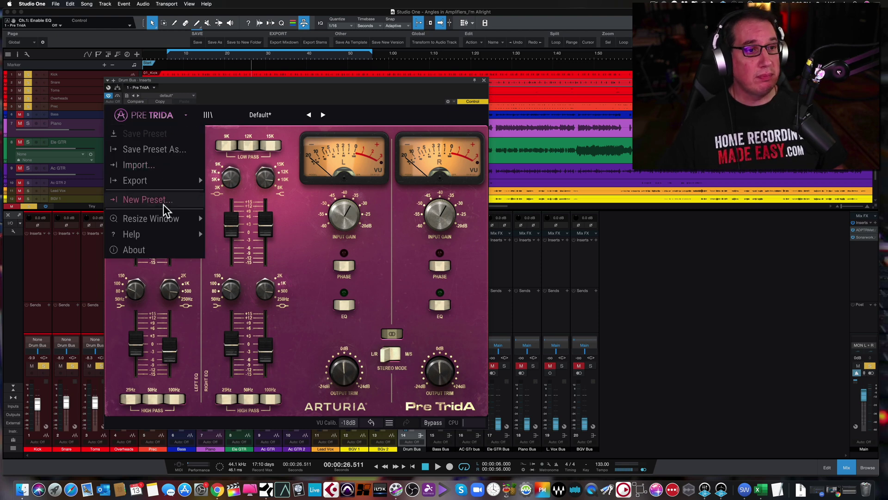
{"action": "mouse_move", "coordinate": [179, 221]}
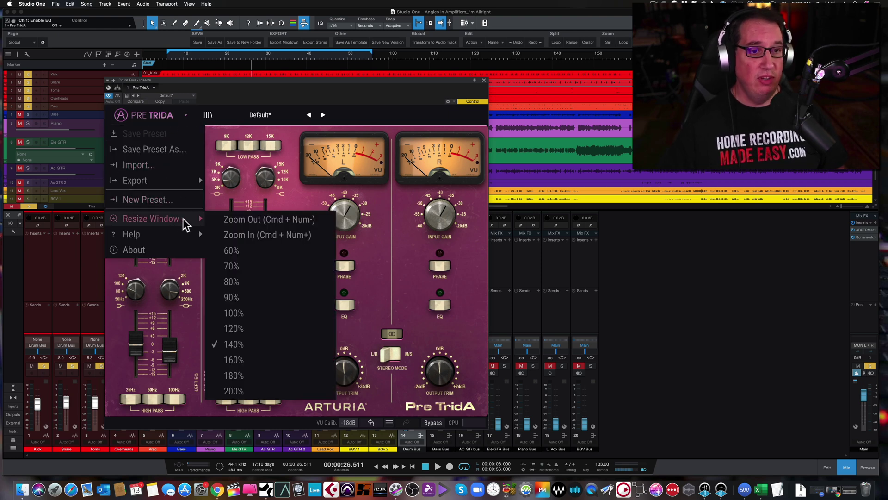
{"action": "left_click", "coordinate": [229, 314]}
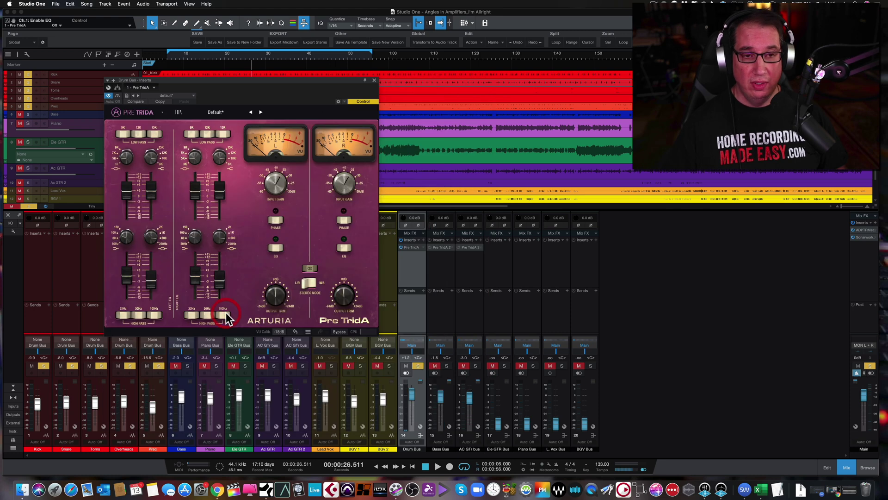
Enlarge the Pre TridA interface to 120%
{"action": "left_click", "coordinate": [159, 115]}
{"action": "mouse_move", "coordinate": [155, 189]}
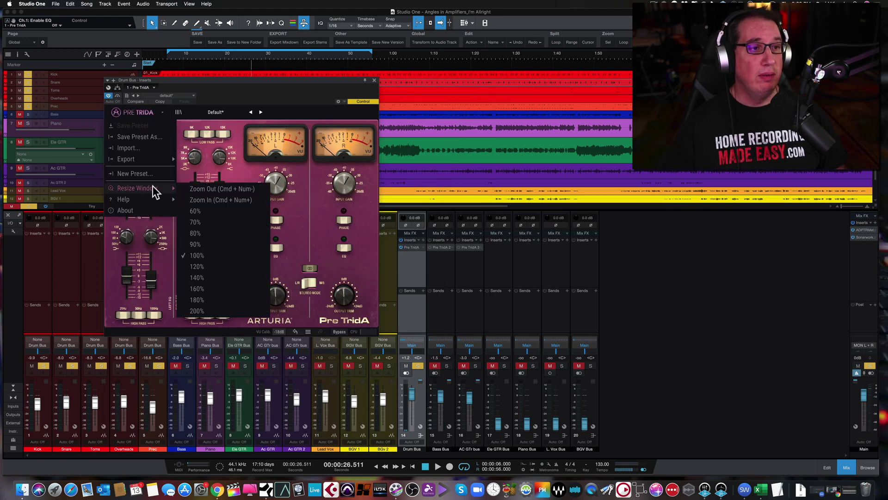
{"action": "left_click", "coordinate": [198, 267]}
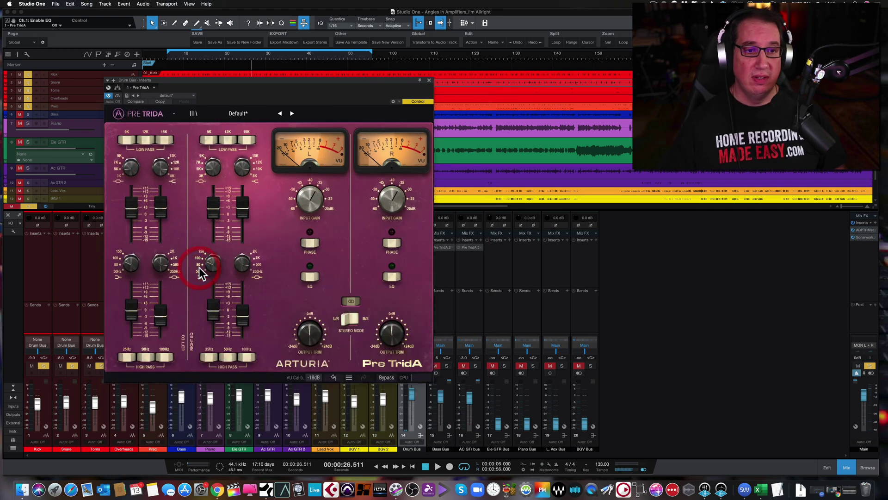
Resize the Pre TridA interface to 140% and shift its window slightly upward
{"action": "left_click", "coordinate": [157, 115]}
{"action": "mouse_move", "coordinate": [180, 204]}
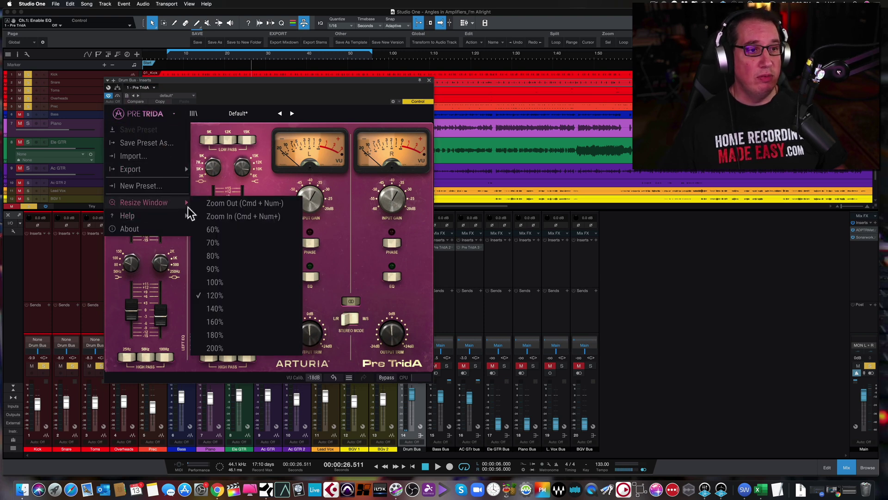
{"action": "left_click", "coordinate": [215, 309]}
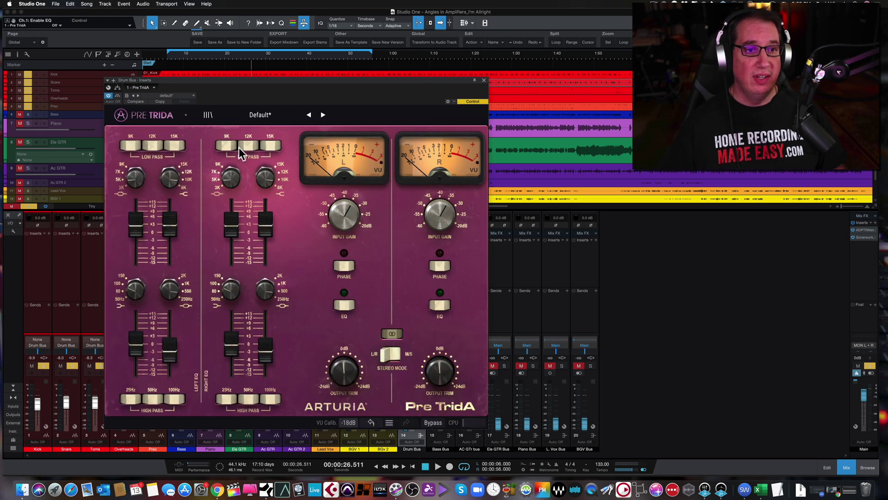
{"action": "left_click_drag", "start_coordinate": [244, 79], "coordinate": [238, 75]}
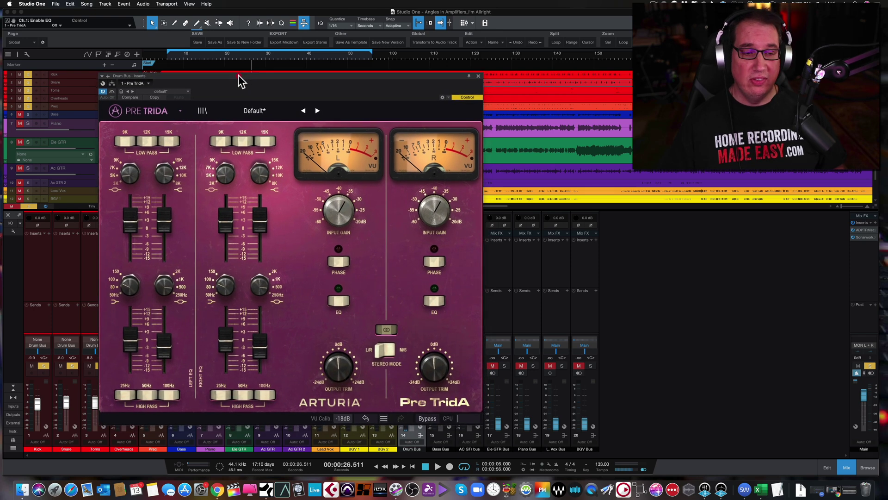
Try the 9K, 12K and 15K low-pass filters on the left EQ and leave them all disengaged
{"action": "left_click", "coordinate": [121, 141]}
{"action": "left_click", "coordinate": [147, 141]}
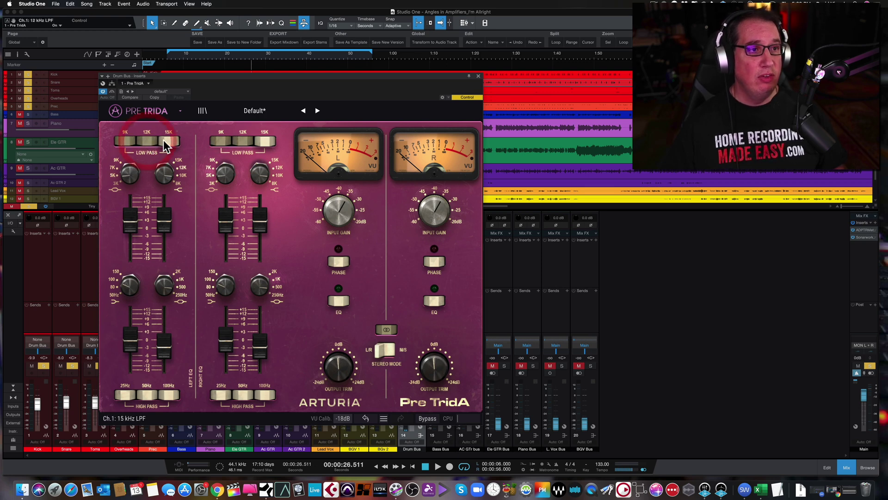
{"action": "left_click", "coordinate": [165, 142]}
{"action": "left_click", "coordinate": [145, 141]}
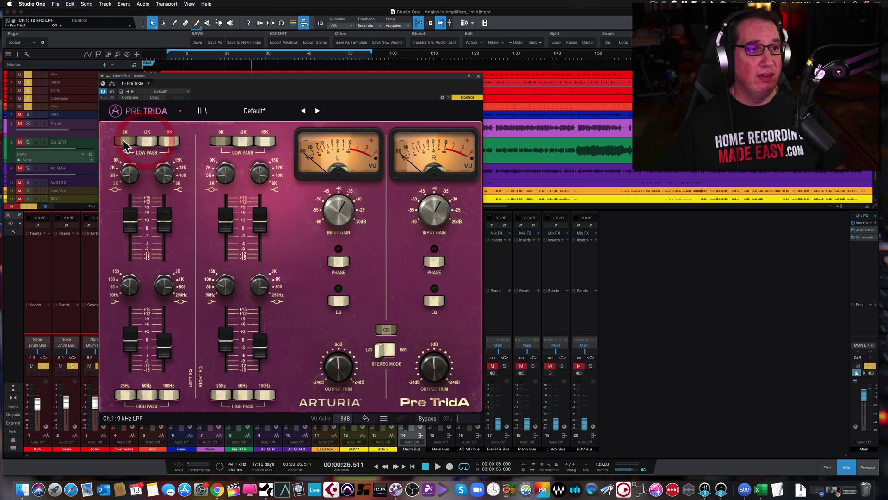
{"action": "left_click", "coordinate": [123, 140]}
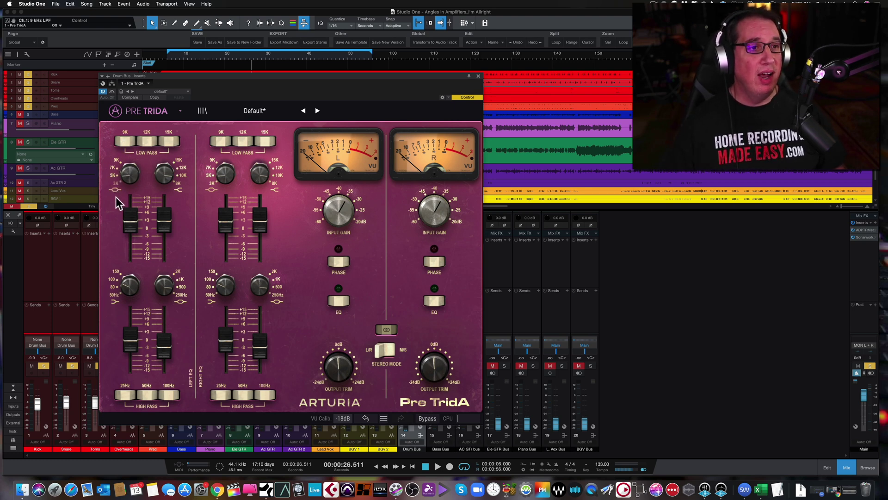
Demonstrate the left EQ's gain fader and its 25Hz, 50Hz and 100Hz high-pass filters, leaving the filters disengaged
{"action": "left_click_drag", "start_coordinate": [129, 217], "coordinate": [127, 217]}
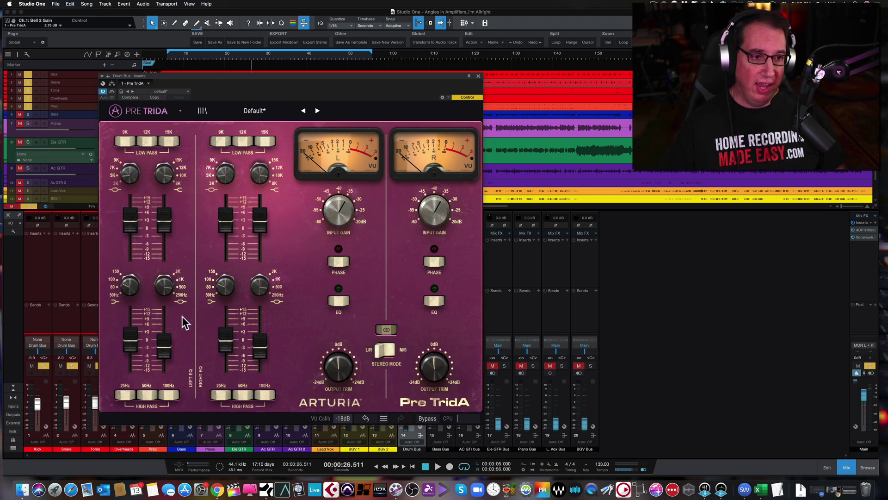
{"action": "left_click", "coordinate": [126, 392]}
{"action": "left_click", "coordinate": [148, 393]}
{"action": "left_click", "coordinate": [162, 393]}
{"action": "left_click", "coordinate": [162, 392]}
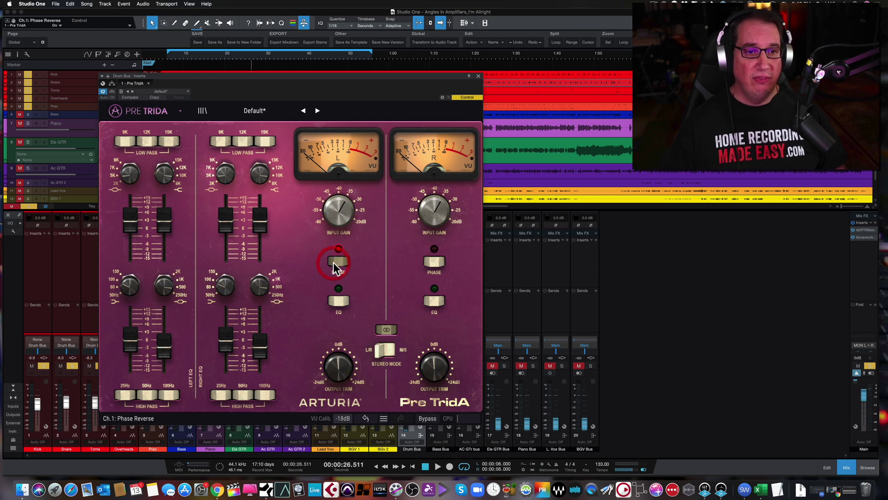
Try the phase reverse, EQ and stereo link switches, leaving phase and EQ off and stereo link on
{"action": "left_click", "coordinate": [428, 261]}
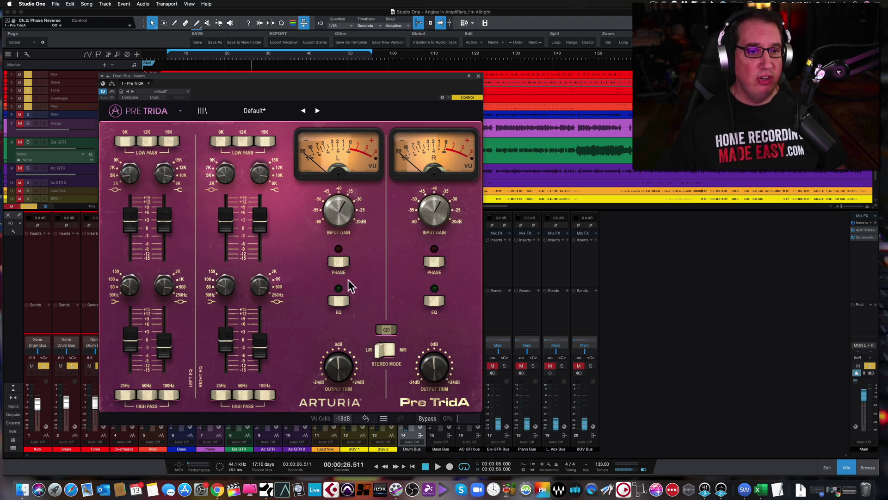
{"action": "left_click", "coordinate": [337, 301]}
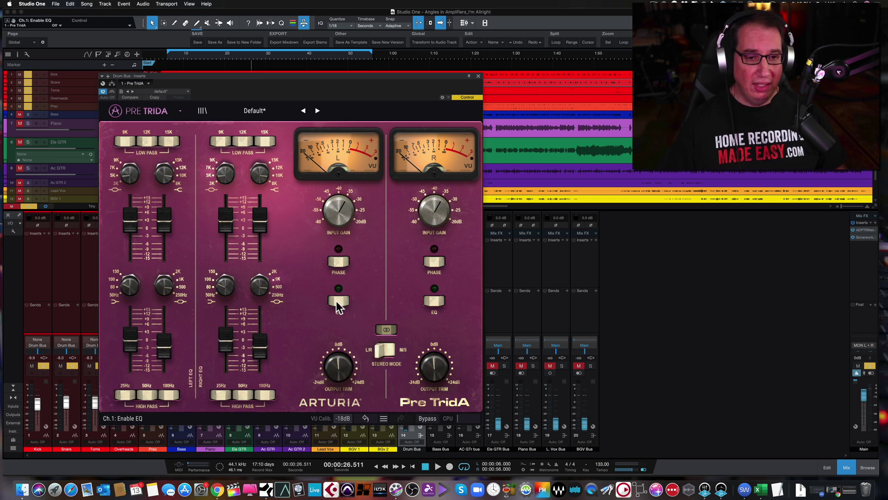
{"action": "left_click", "coordinate": [386, 330]}
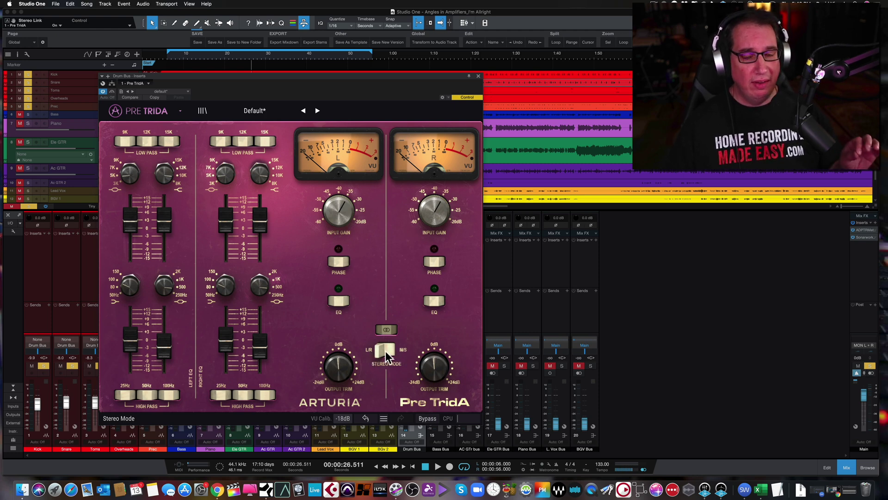
Look at the output trim and the VU meter calibration options without changing the calibration
{"action": "mouse_move", "coordinate": [336, 368]}
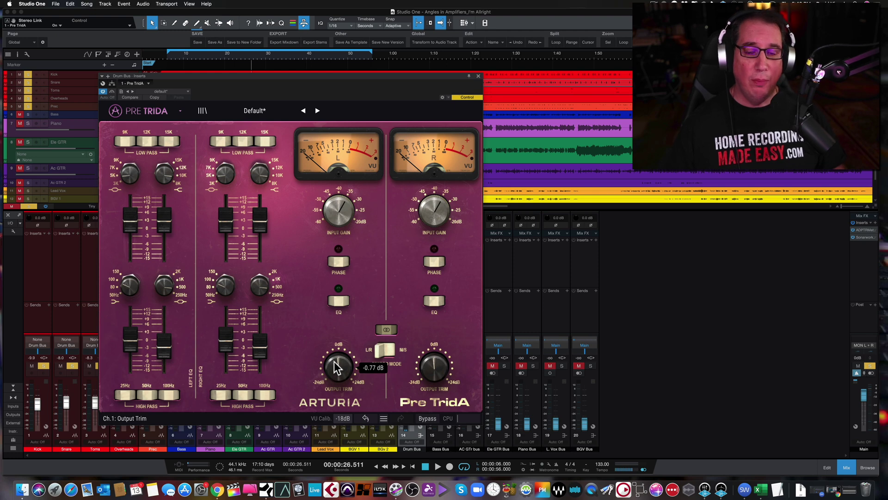
{"action": "left_click", "coordinate": [343, 418]}
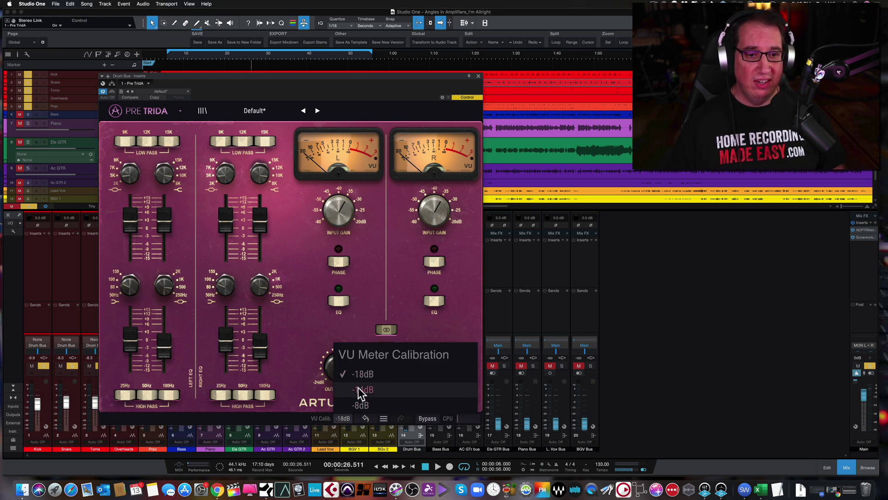
{"action": "left_click", "coordinate": [300, 389]}
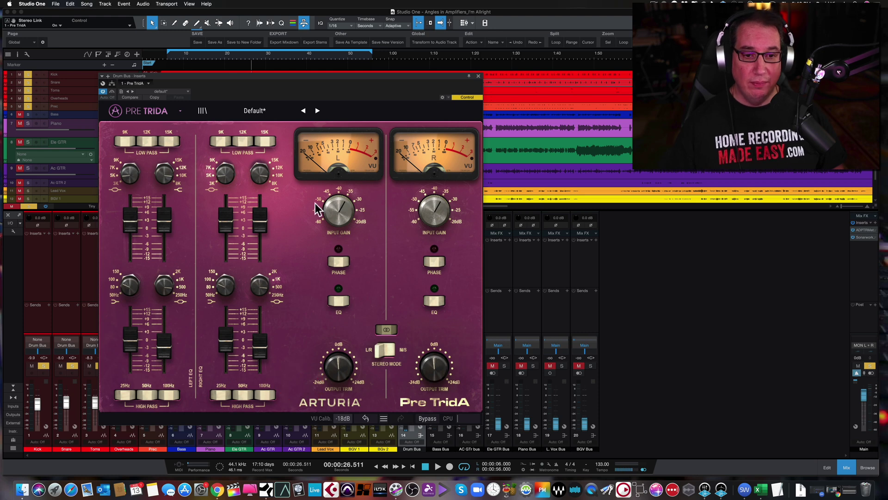
Bypass and reactivate Pre TridA with both its own bypass and the host's bypass control
{"action": "left_click", "coordinate": [426, 419]}
{"action": "left_click", "coordinate": [426, 419]}
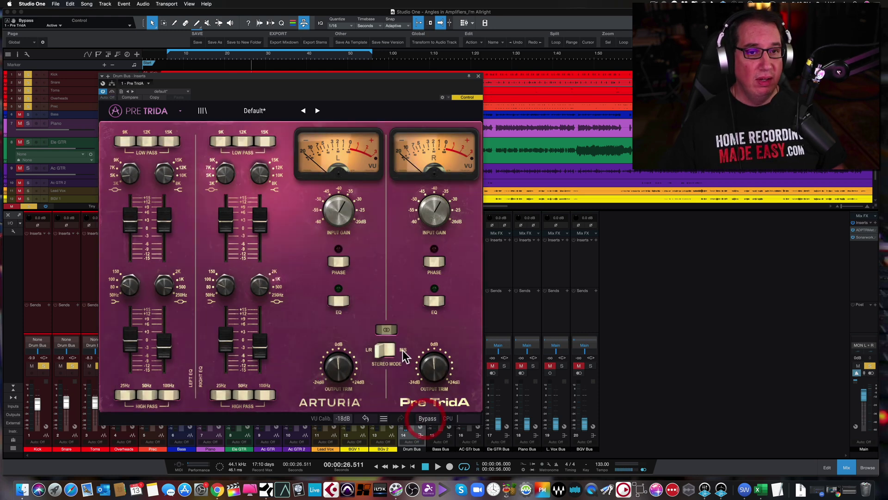
{"action": "left_click", "coordinate": [112, 92]}
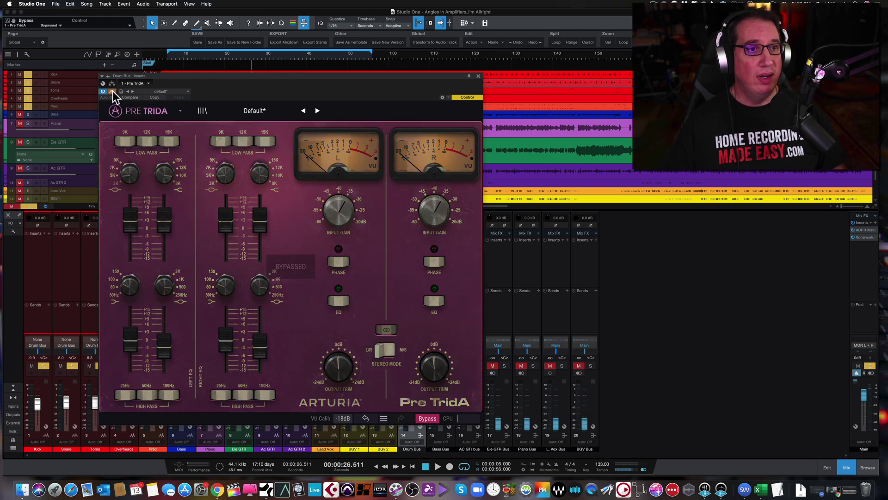
{"action": "left_click", "coordinate": [112, 92]}
View the list of Pre TridA presets without loading one, and close the plug-in window
{"action": "left_click", "coordinate": [254, 110]}
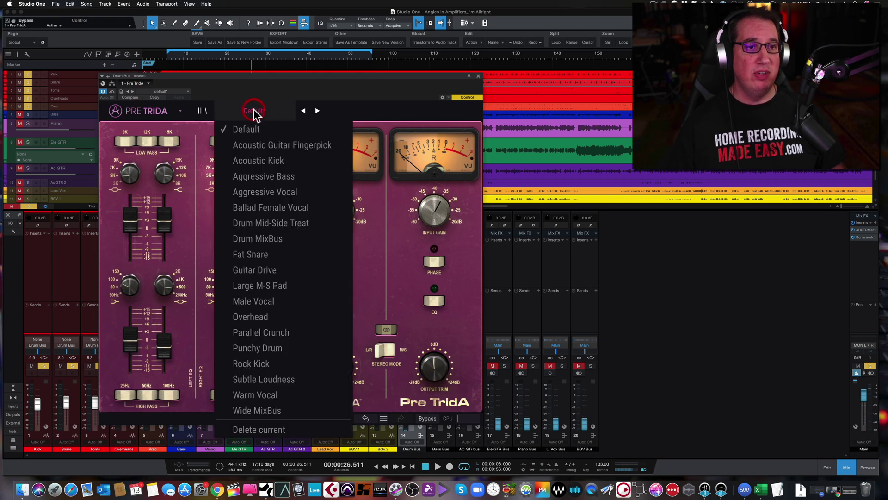
{"action": "left_click", "coordinate": [271, 87]}
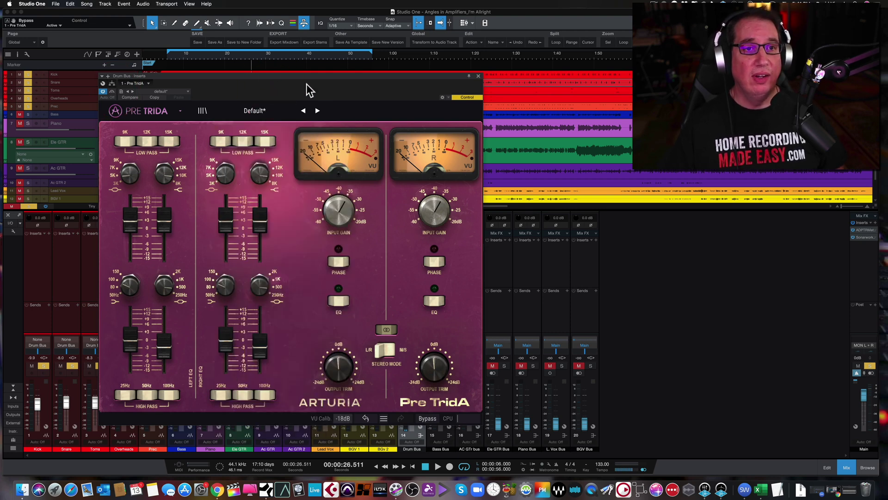
{"action": "left_click", "coordinate": [478, 76]}
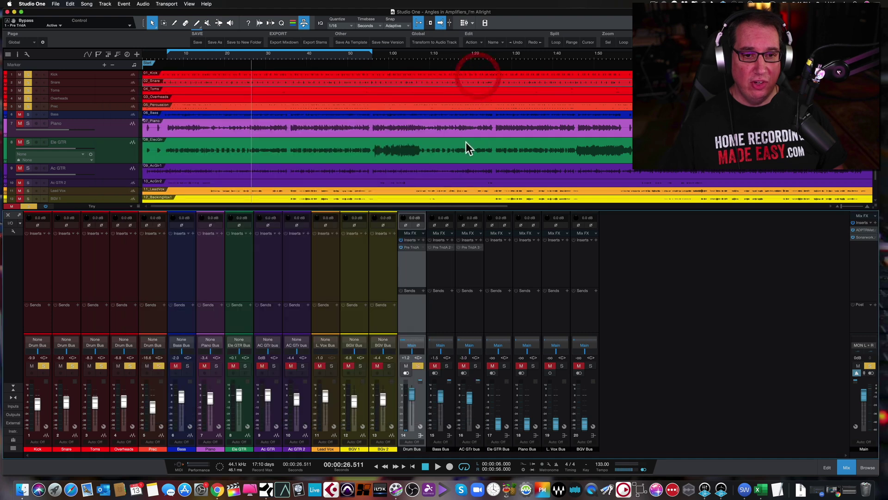
Open Pre TridA on the Drum Bus, start playback and raise the linked input gain to -23.8 dB
{"action": "left_click", "coordinate": [411, 247]}
{"action": "left_click_drag", "start_coordinate": [220, 77], "coordinate": [218, 91]}
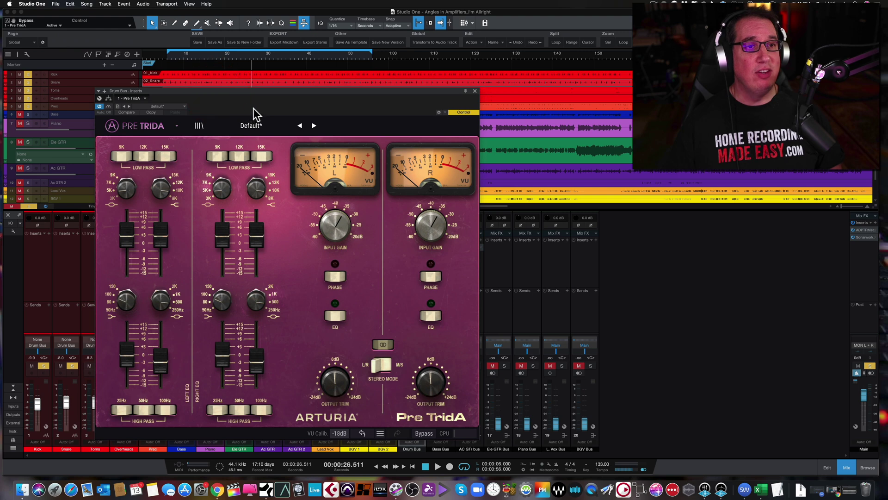
{"action": "key", "text": "space"}
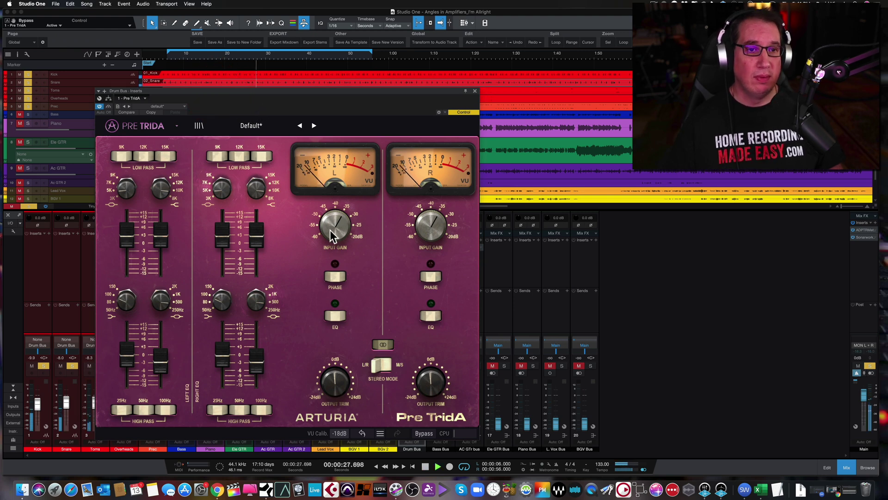
{"action": "left_click_drag", "start_coordinate": [329, 230], "coordinate": [329, 195]}
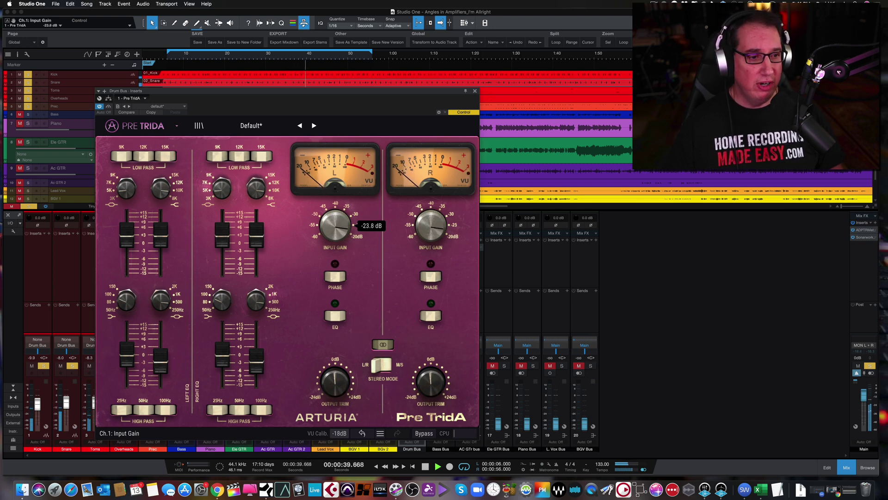
Close the plug-in window and raise the faders of the Kick through percussion channels together, with percussion at about -15.8 dB
{"action": "left_click", "coordinate": [474, 91]}
{"action": "left_click", "coordinate": [32, 292]}
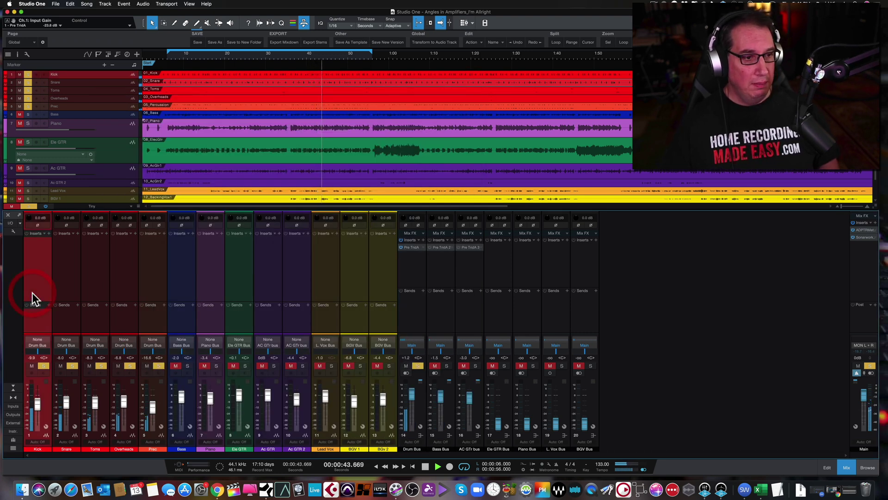
{"action": "left_click", "coordinate": [153, 292], "text": "shift"}
{"action": "left_click_drag", "start_coordinate": [150, 408], "coordinate": [148, 404]}
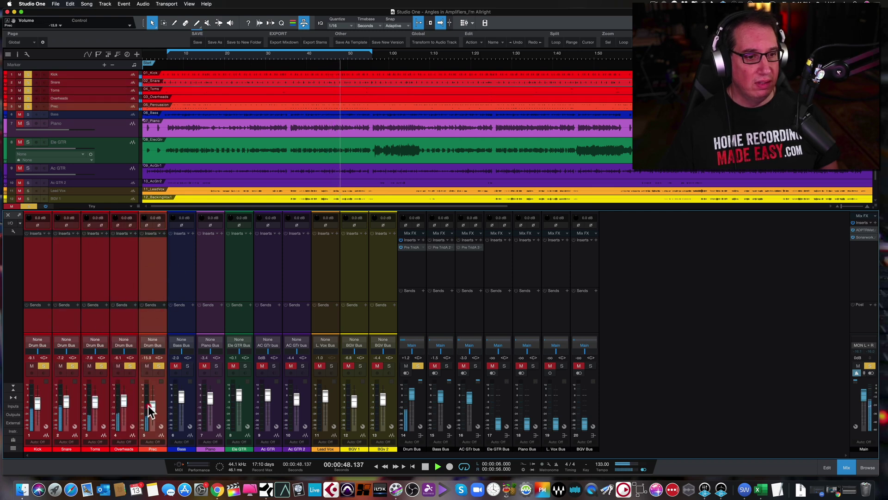
Reopen Pre TridA on the Drum Bus, set the input gain to -29.3 dB and adjust the output trim
{"action": "left_click", "coordinate": [415, 248]}
{"action": "left_click_drag", "start_coordinate": [329, 232], "coordinate": [330, 231]}
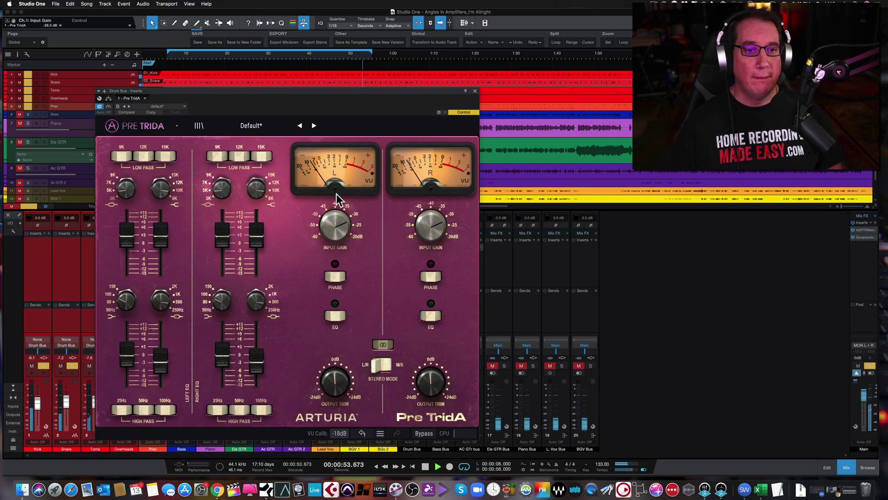
{"action": "left_click_drag", "start_coordinate": [341, 370], "coordinate": [342, 369]}
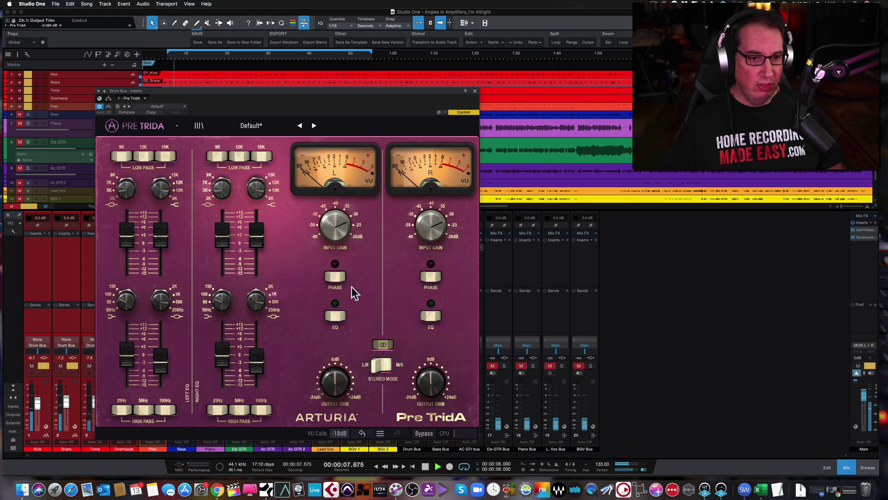
Shift the Pre TridA window slightly and bypass the plug-in during playback to hear the unprocessed drums
{"action": "left_click_drag", "start_coordinate": [326, 88], "coordinate": [331, 87]}
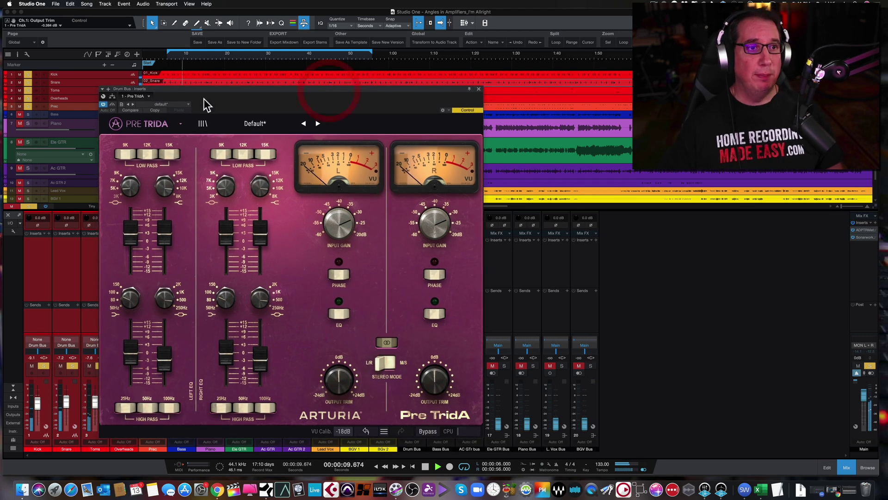
{"action": "left_click", "coordinate": [112, 105]}
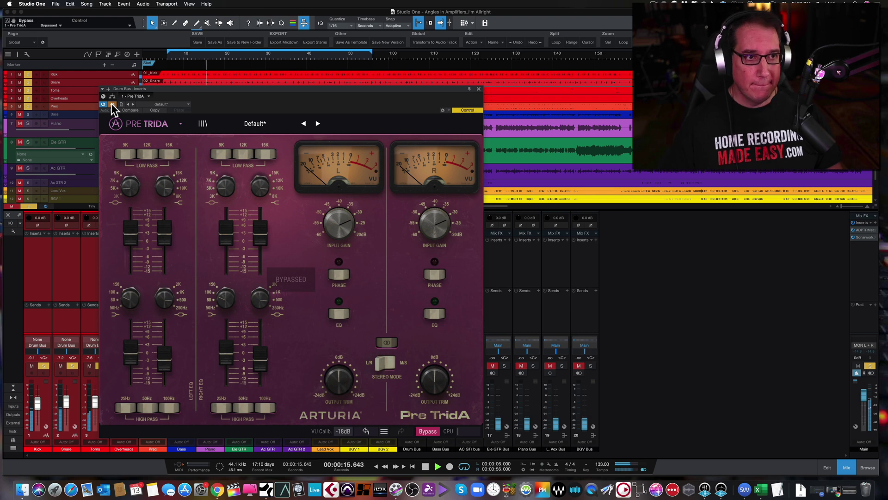
Reactivate Pre TridA on the Drum Bus, raise the input gain to about -27 dB and toggle bypass to compare the sound
{"action": "left_click", "coordinate": [112, 105]}
{"action": "left_click_drag", "start_coordinate": [339, 221], "coordinate": [338, 214]}
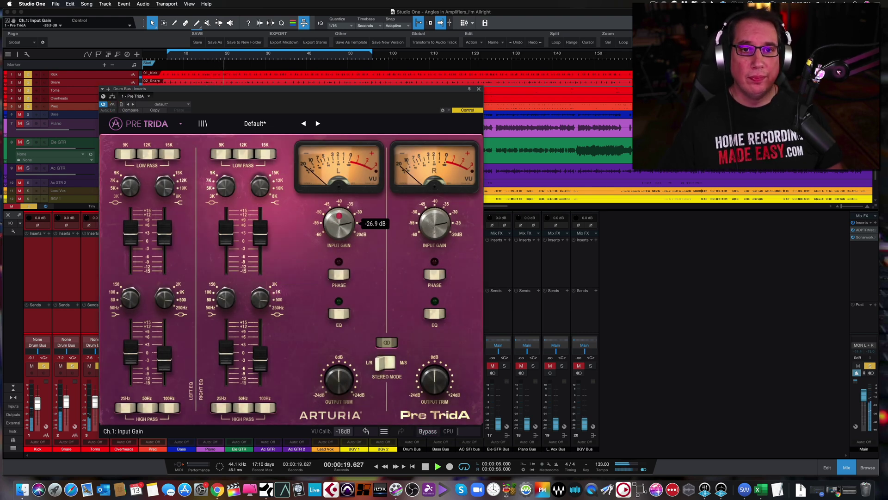
{"action": "left_click_drag", "start_coordinate": [338, 218], "coordinate": [337, 220]}
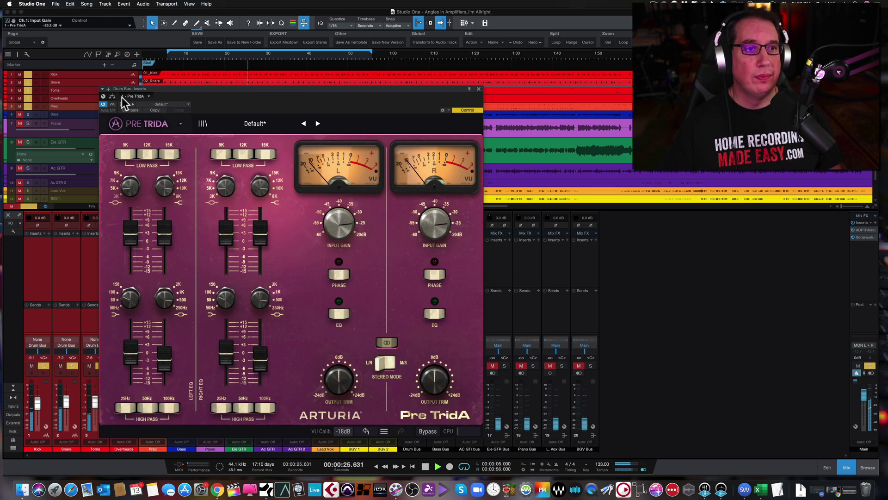
{"action": "left_click", "coordinate": [112, 104]}
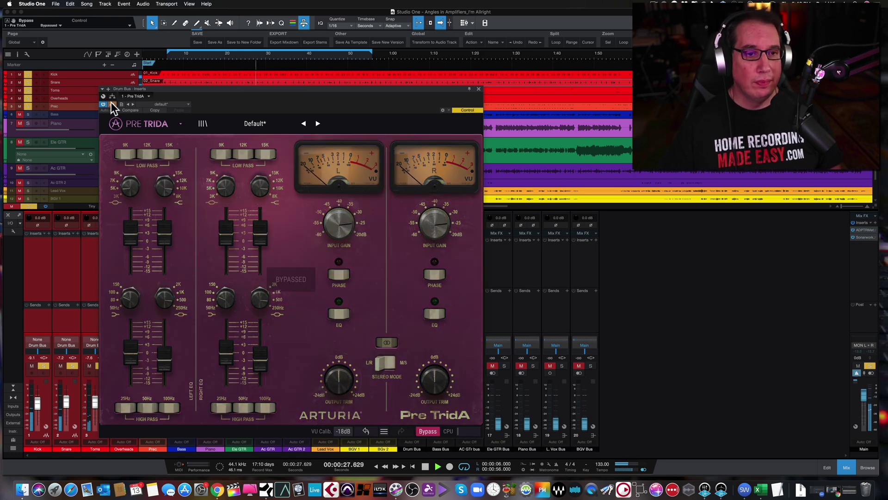
{"action": "left_click", "coordinate": [112, 104]}
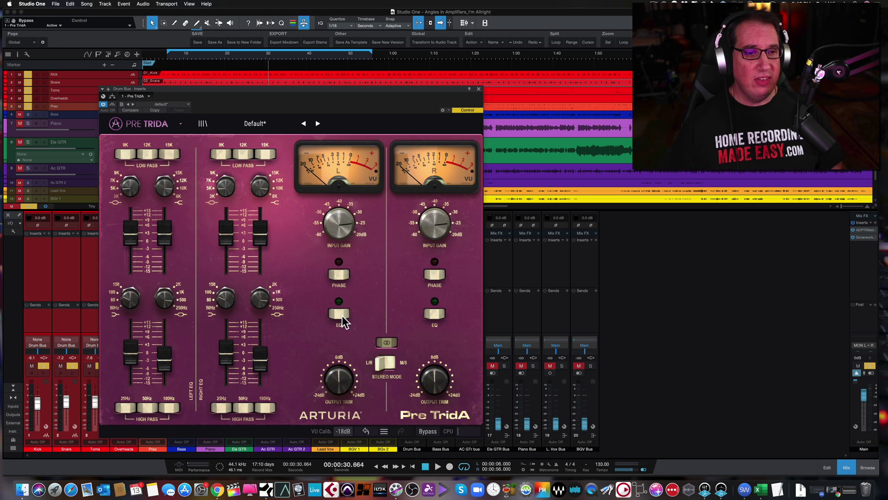
Enable the linked EQ during playback, boost the low shelf and set the Bell 1 gain to about -0.92 dB
{"action": "key", "text": "space"}
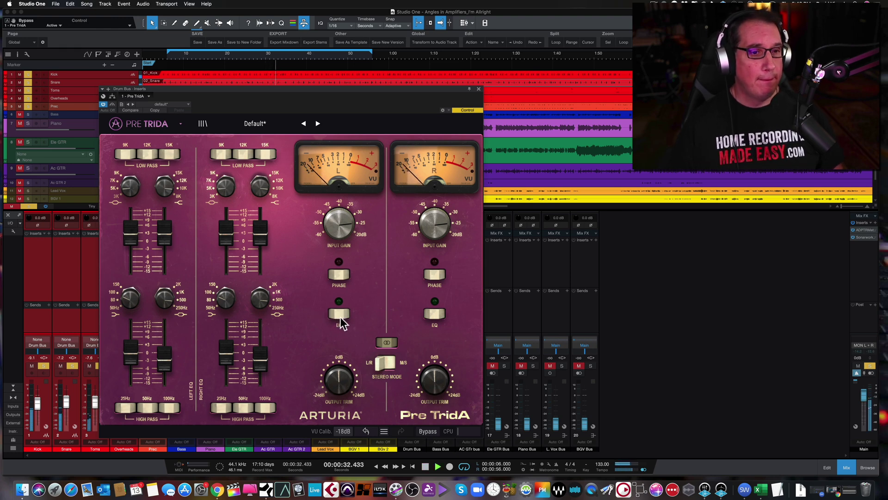
{"action": "left_click", "coordinate": [339, 312]}
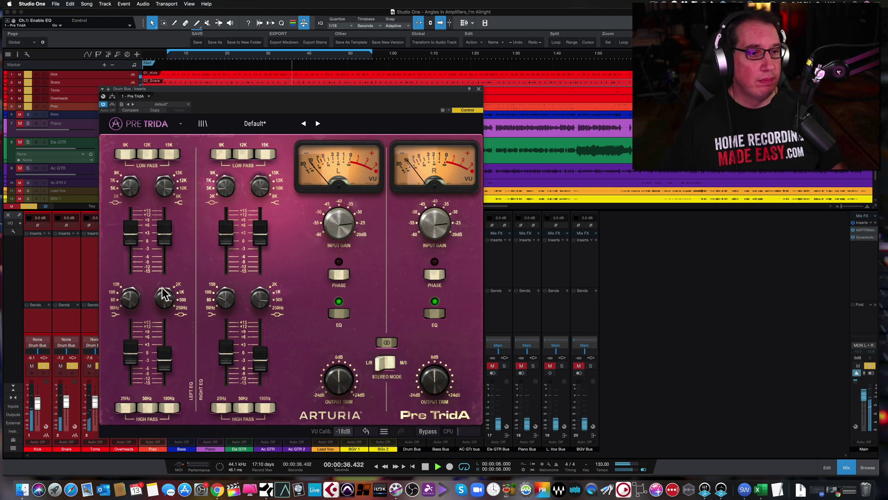
{"action": "mouse_move", "coordinate": [129, 304]}
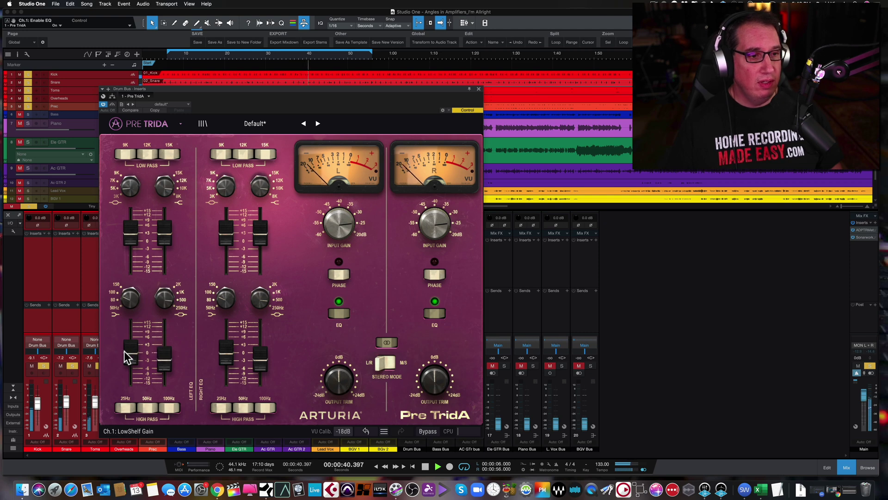
{"action": "left_click_drag", "start_coordinate": [123, 299], "coordinate": [165, 345]}
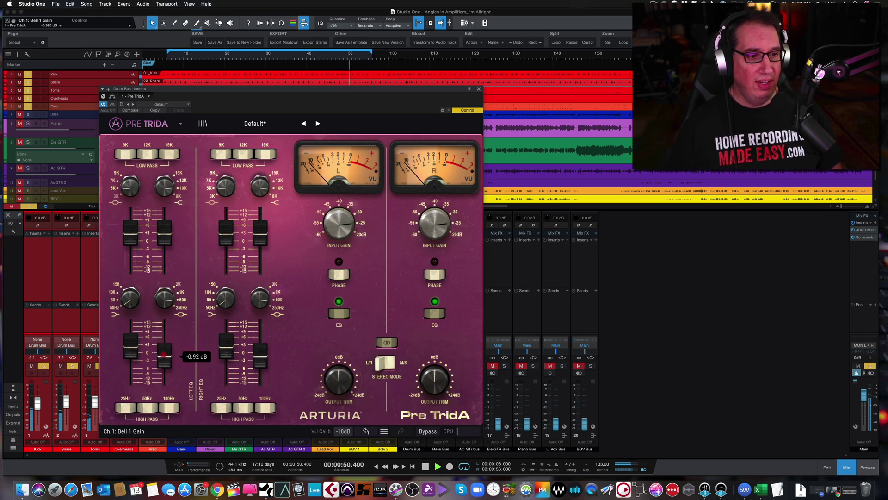
Toggle the 25 Hz high-pass filter several times to compare its effect, leaving it switched on
{"action": "left_click", "coordinate": [125, 408]}
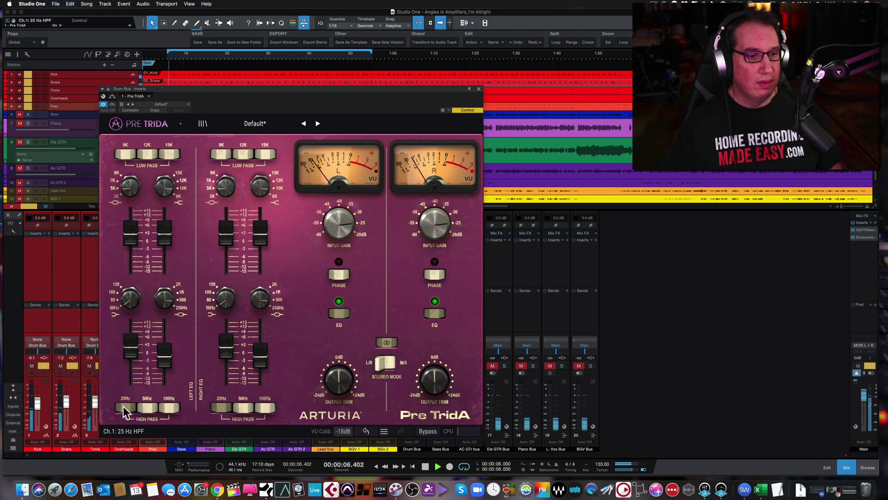
{"action": "left_click", "coordinate": [123, 406]}
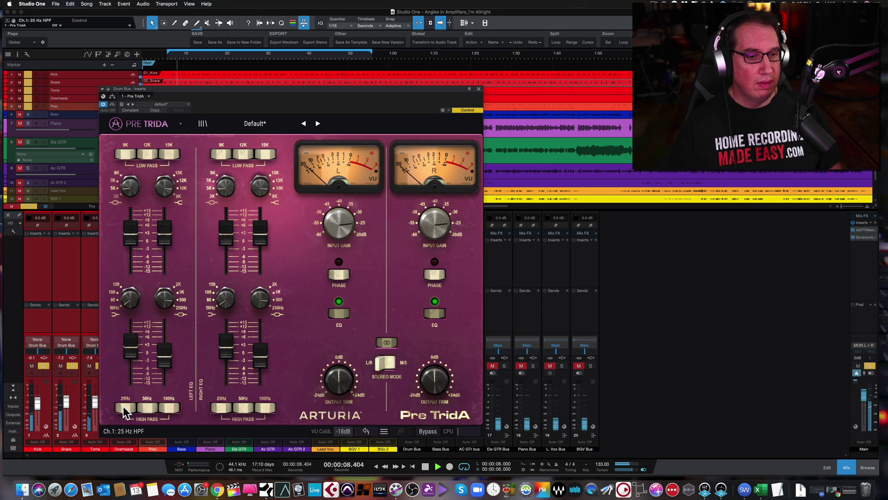
{"action": "left_click", "coordinate": [123, 406]}
{"action": "left_click", "coordinate": [123, 406]}
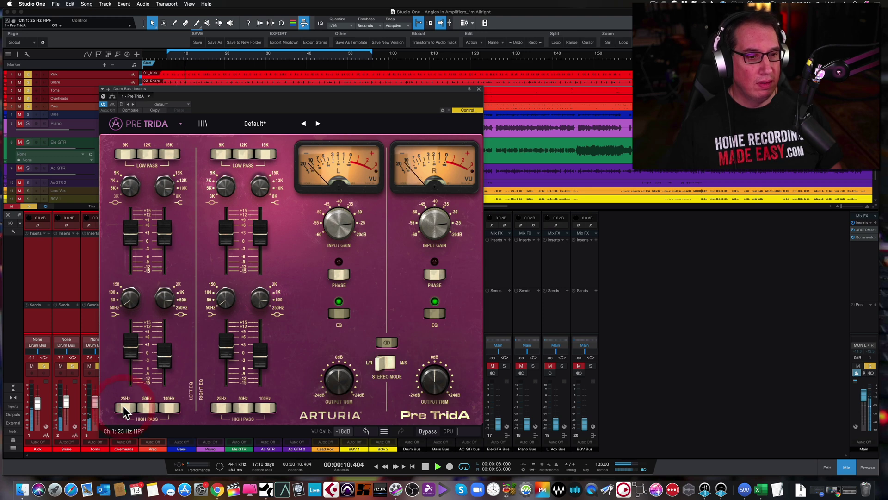
{"action": "left_click", "coordinate": [123, 406]}
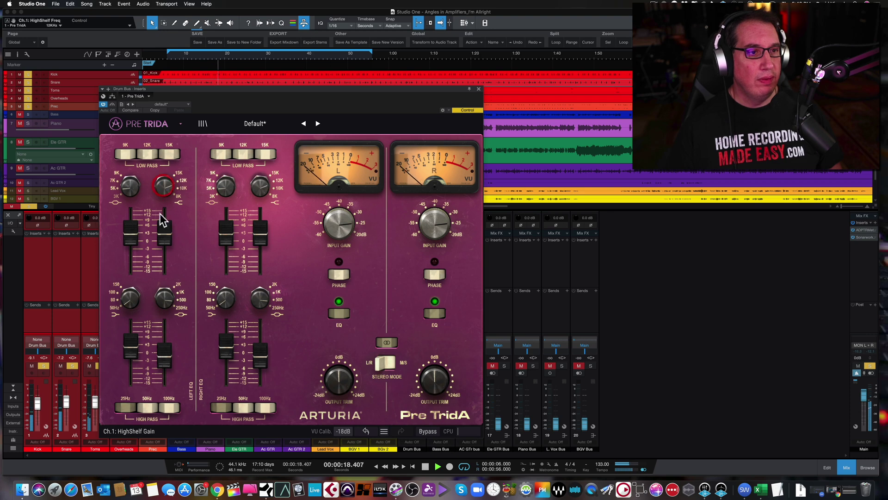
Set the high shelf frequency to 12 kHz and the Bell 2 gain to about 3 dB, and compare the drums with the EQ off and on
{"action": "mouse_move", "coordinate": [165, 228]}
{"action": "left_mouse_down"}
{"action": "mouse_move", "coordinate": [165, 221]}
{"action": "mouse_move", "coordinate": [162, 270]}
{"action": "mouse_move", "coordinate": [163, 240]}
{"action": "left_mouse_up"}
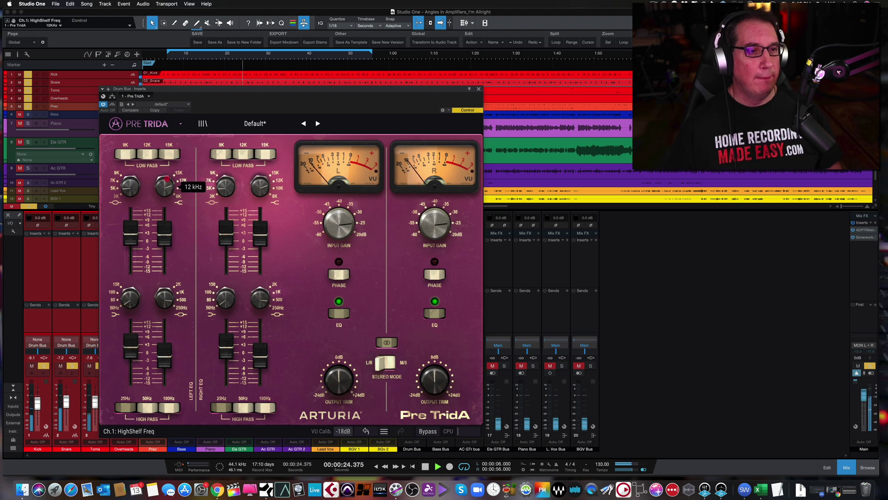
{"action": "left_click", "coordinate": [165, 230]}
{"action": "mouse_move", "coordinate": [130, 232]}
{"action": "left_mouse_down"}
{"action": "mouse_move", "coordinate": [131, 266]}
{"action": "mouse_move", "coordinate": [129, 242]}
{"action": "left_mouse_up"}
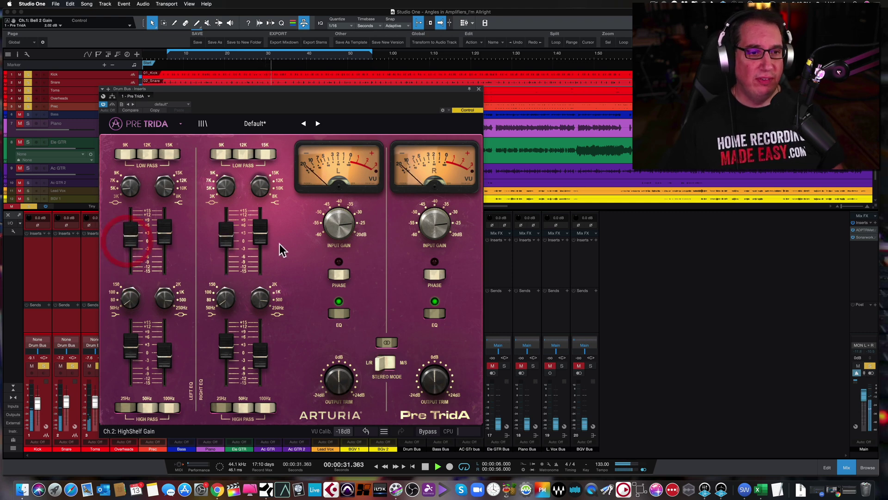
{"action": "left_click", "coordinate": [341, 310]}
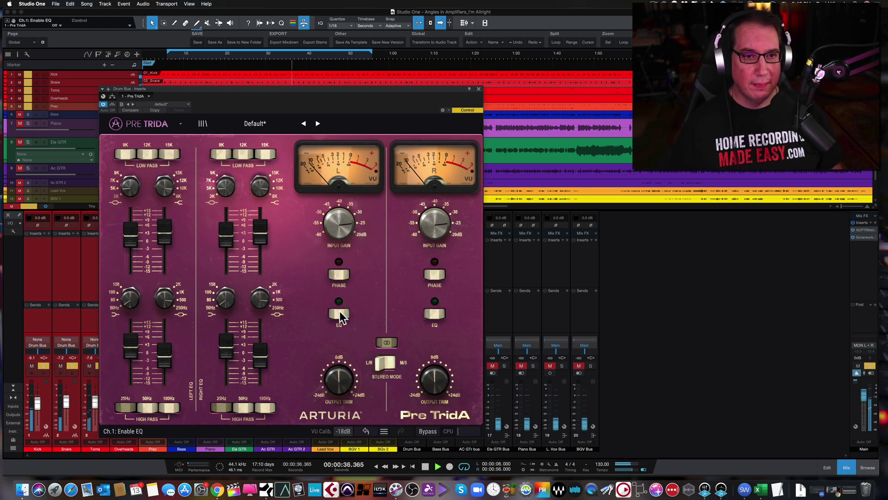
{"action": "left_click", "coordinate": [340, 311]}
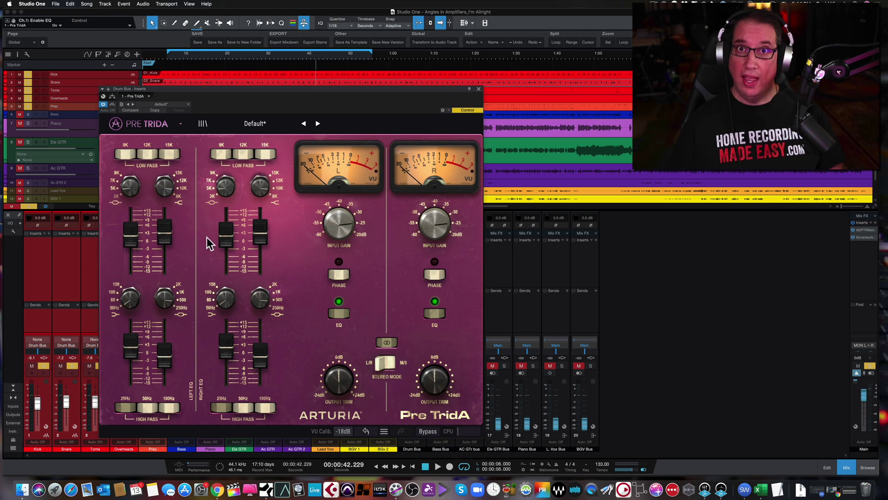
Lower the Drum Bus input gain to -47.9 dB during playback and compare it with the bypassed signal
{"action": "key", "text": "space"}
{"action": "left_click_drag", "start_coordinate": [335, 226], "coordinate": [326, 265]}
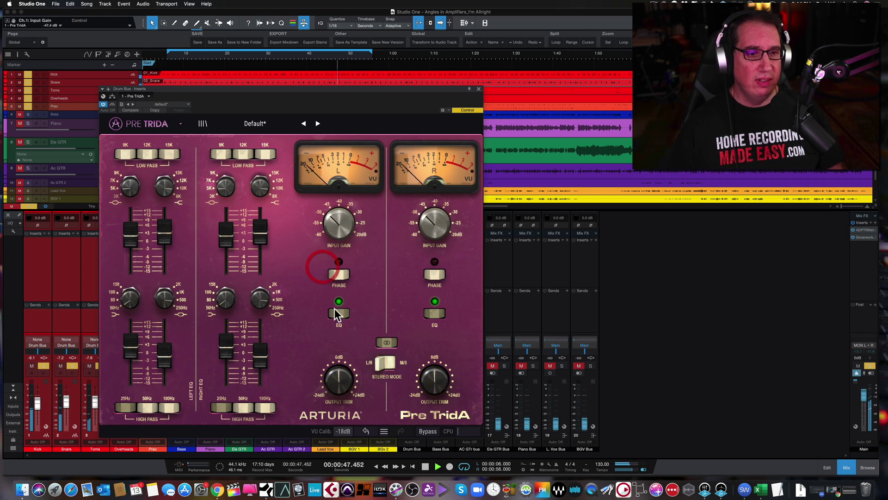
{"action": "left_click", "coordinate": [111, 104]}
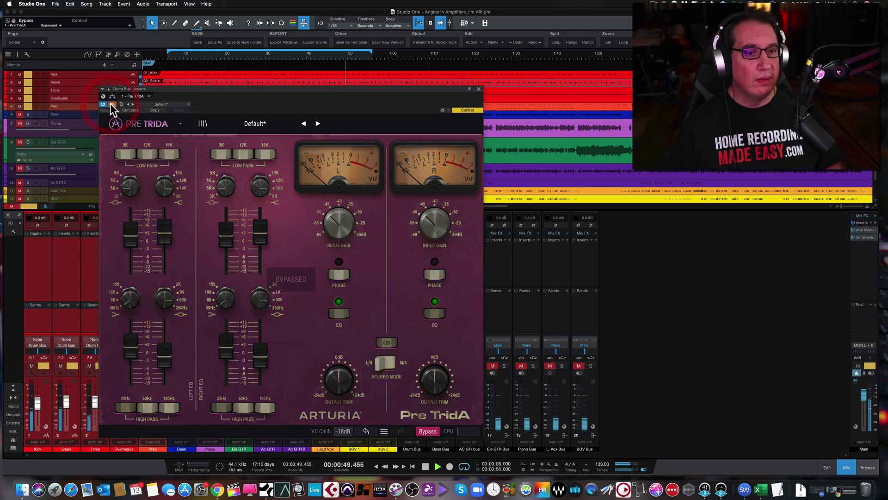
{"action": "left_click", "coordinate": [112, 105]}
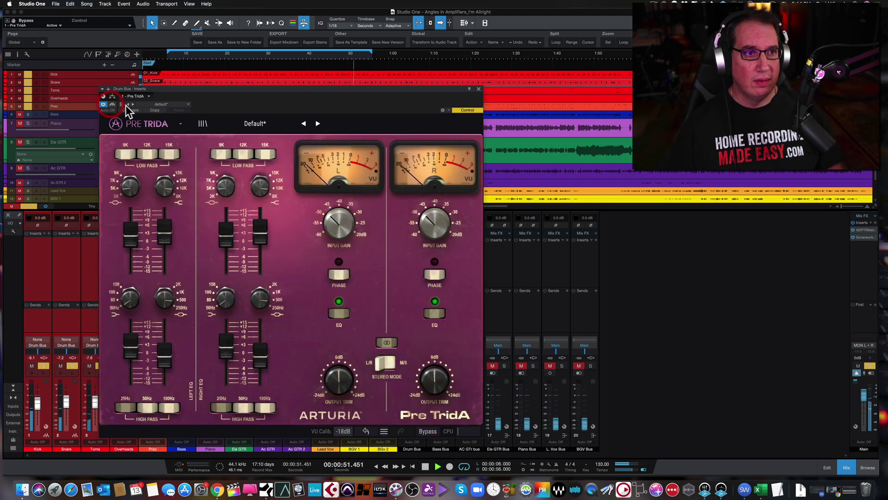
Raise the input gain to about -34 dB, toggling bypass during playback to compare the drums
{"action": "left_click_drag", "start_coordinate": [338, 223], "coordinate": [338, 204]}
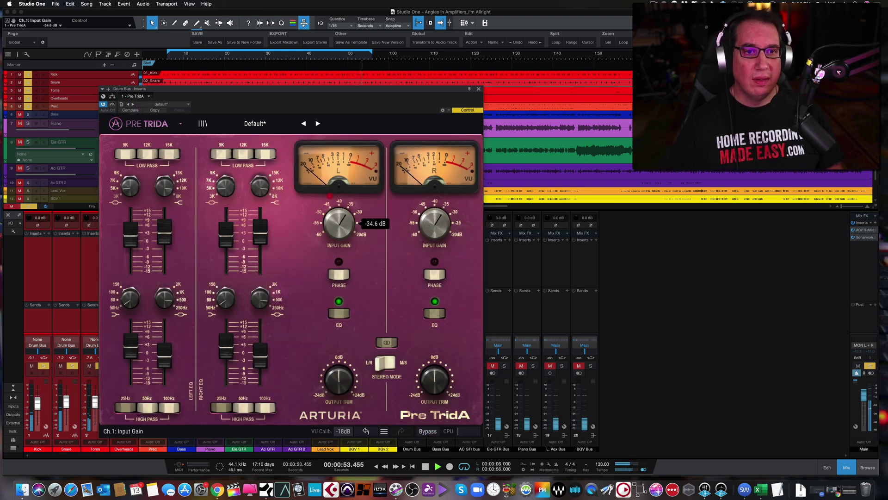
{"action": "left_click", "coordinate": [113, 106]}
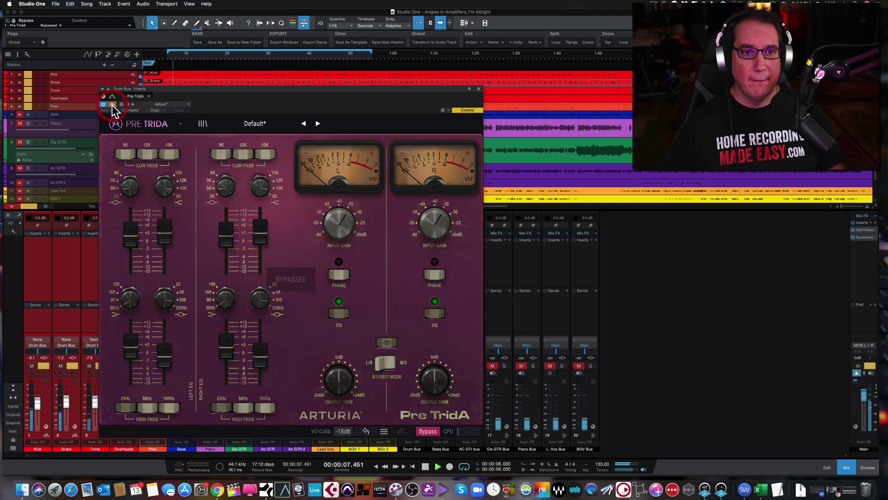
{"action": "left_click", "coordinate": [112, 106]}
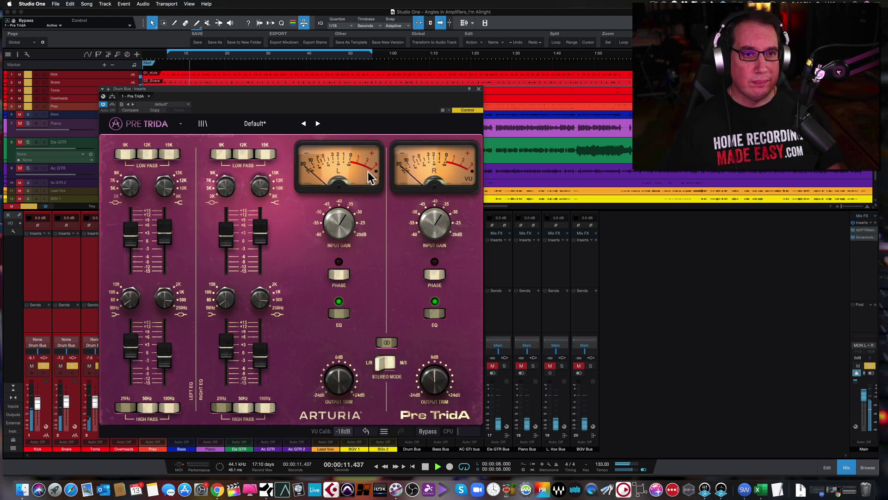
{"action": "left_click_drag", "start_coordinate": [327, 227], "coordinate": [332, 225]}
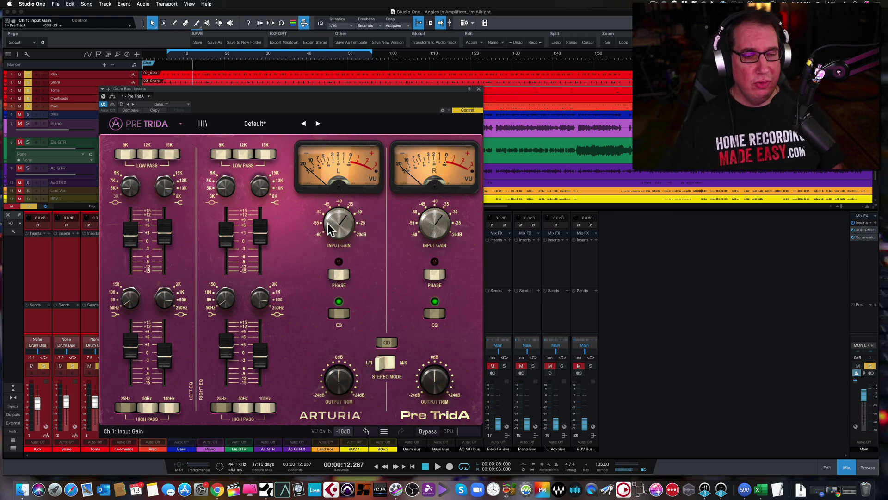
{"action": "mouse_move", "coordinate": [336, 228]}
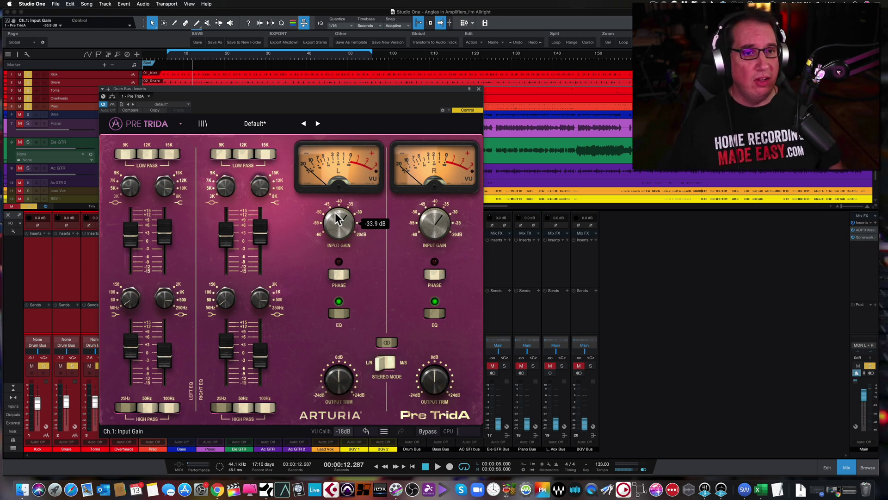
Resume playback, raise the Drum Bus input gain to about -31 dB and toggle bypass to compare the result
{"action": "key", "text": "space"}
{"action": "left_click_drag", "start_coordinate": [335, 225], "coordinate": [334, 217]}
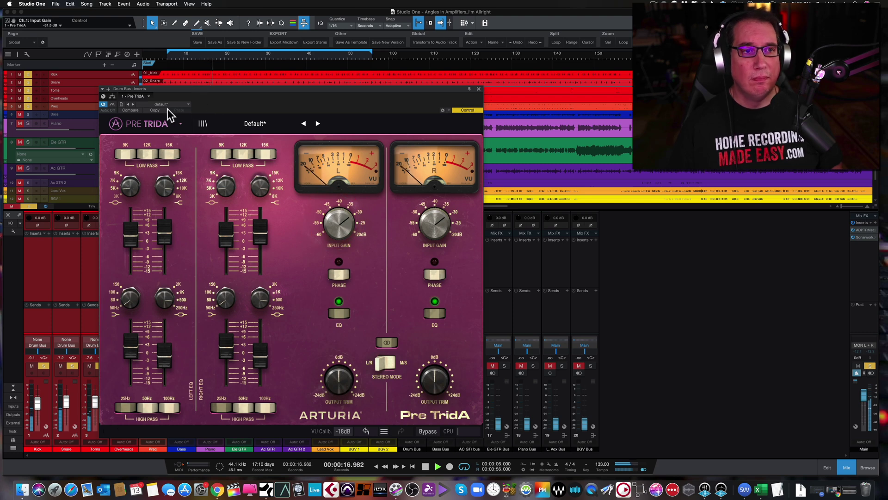
{"action": "left_click", "coordinate": [112, 104]}
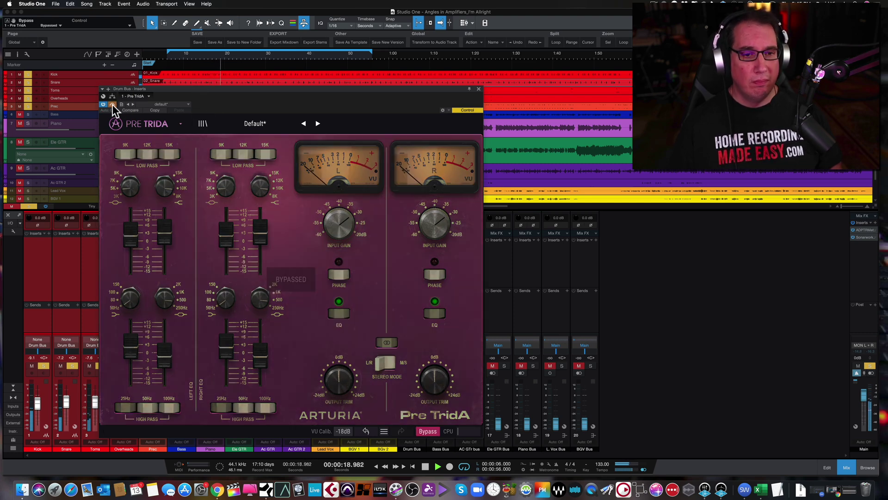
{"action": "left_click", "coordinate": [113, 105]}
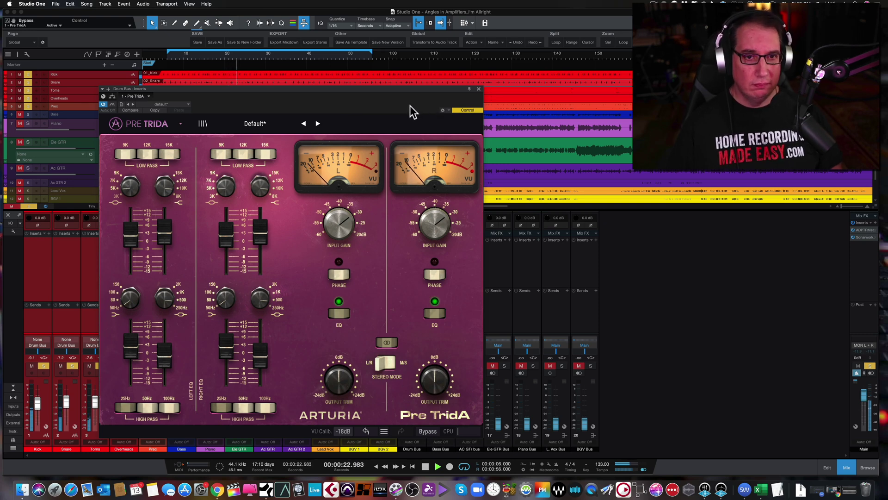
Close the Drum Bus plug-in window, switch the solo from the Drum Bus to the Bass Bus and start playback
{"action": "left_click", "coordinate": [479, 89]}
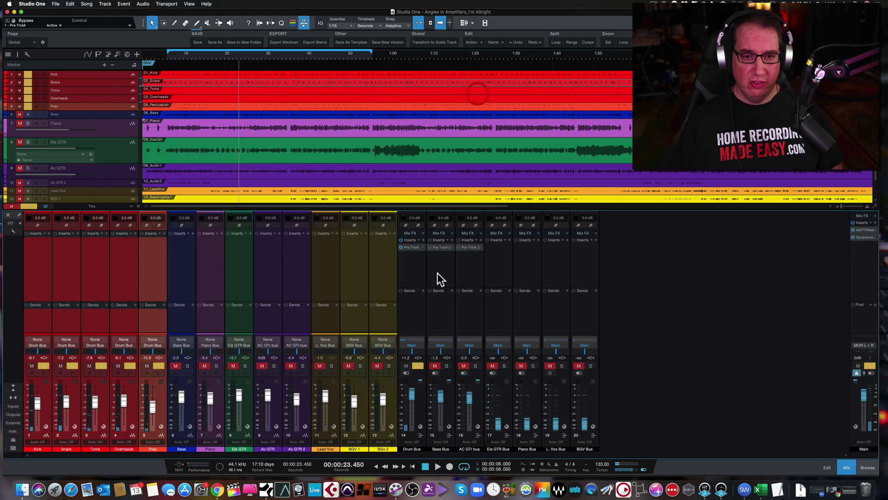
{"action": "left_click", "coordinate": [418, 366]}
{"action": "left_click", "coordinate": [447, 365]}
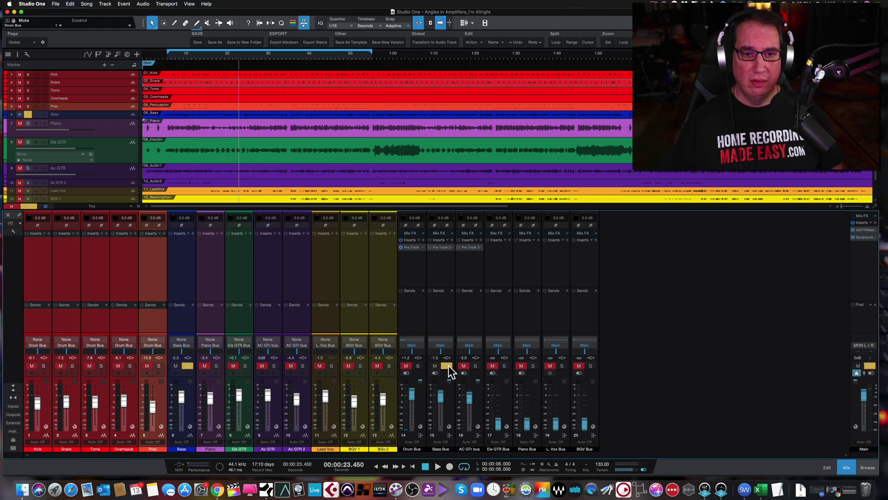
{"action": "key", "text": "space"}
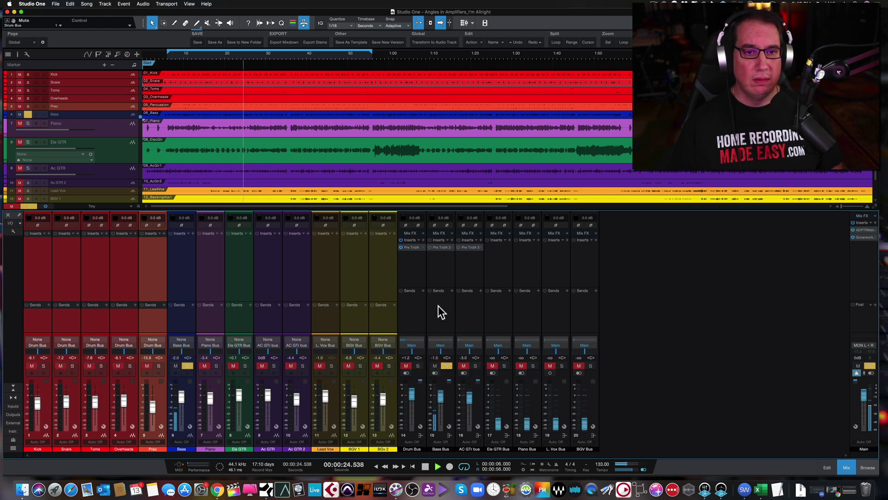
Open and activate Pre TridA 2 on the Bass Bus, try -20.0 dB input gain, reduce it to about -29 dB and bypass the plug-in
{"action": "left_click", "coordinate": [439, 248]}
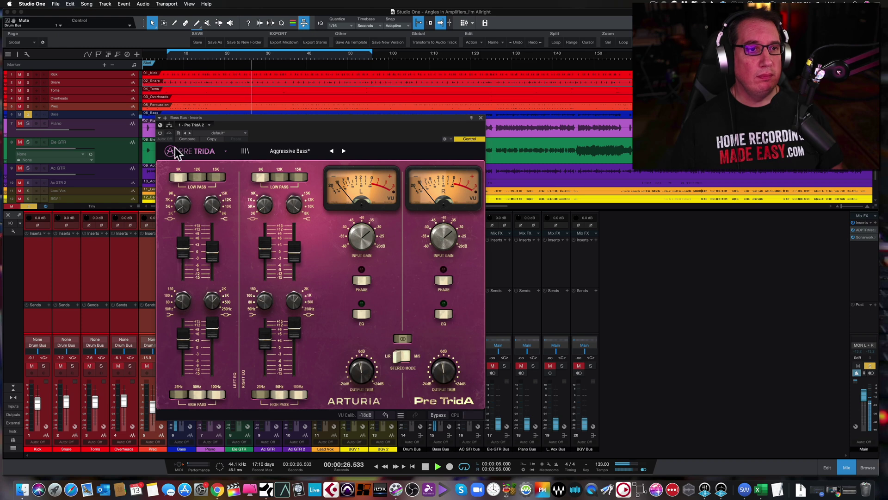
{"action": "left_click_drag", "start_coordinate": [222, 116], "coordinate": [208, 121]}
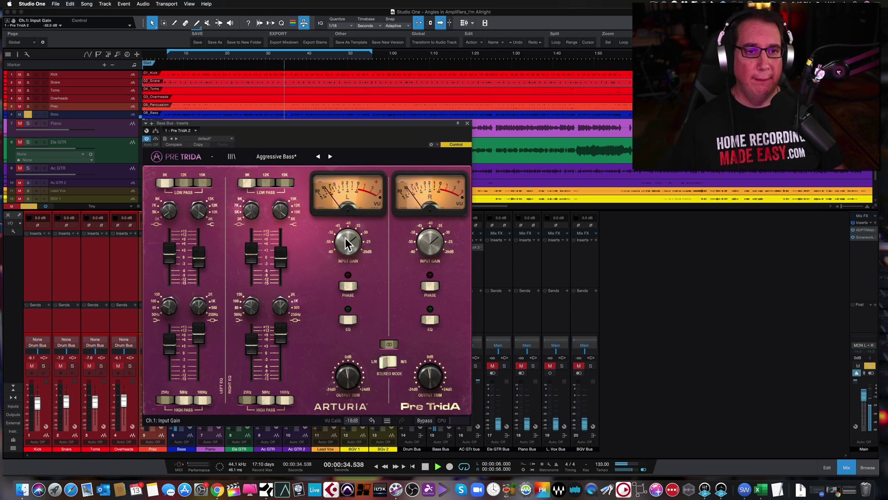
{"action": "left_click_drag", "start_coordinate": [349, 235], "coordinate": [345, 148]}
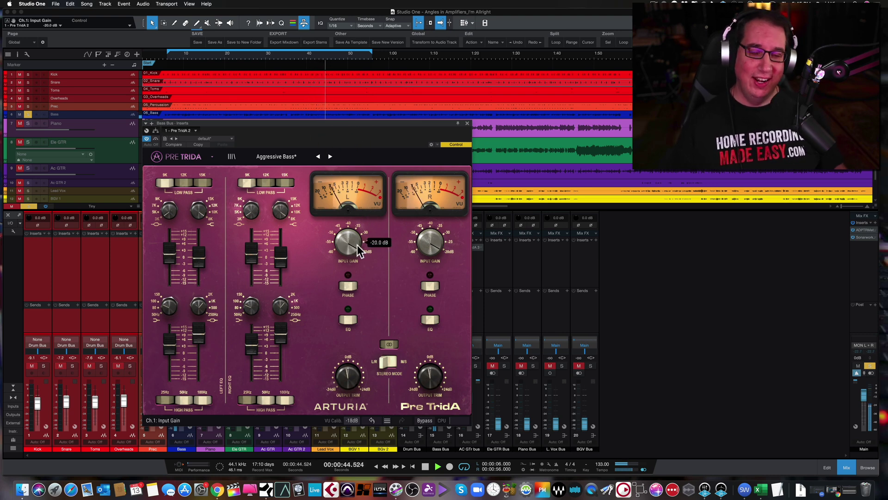
{"action": "left_click_drag", "start_coordinate": [350, 248], "coordinate": [350, 261]}
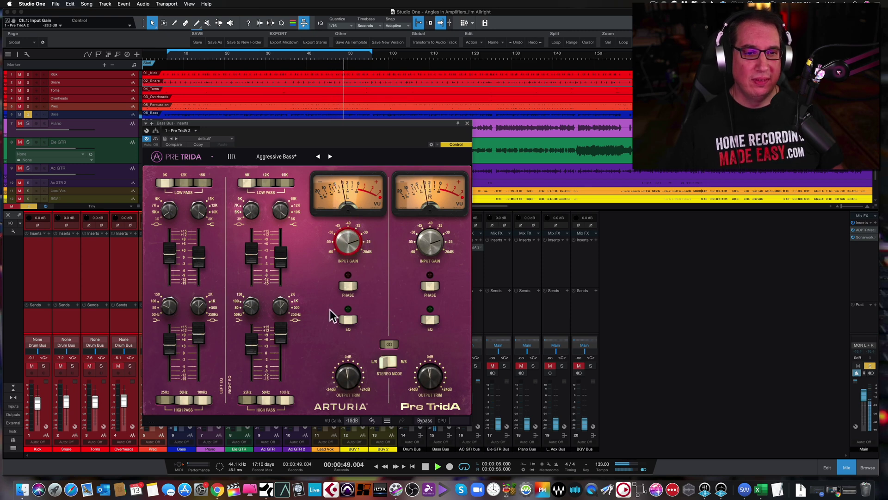
{"action": "left_click", "coordinate": [155, 139]}
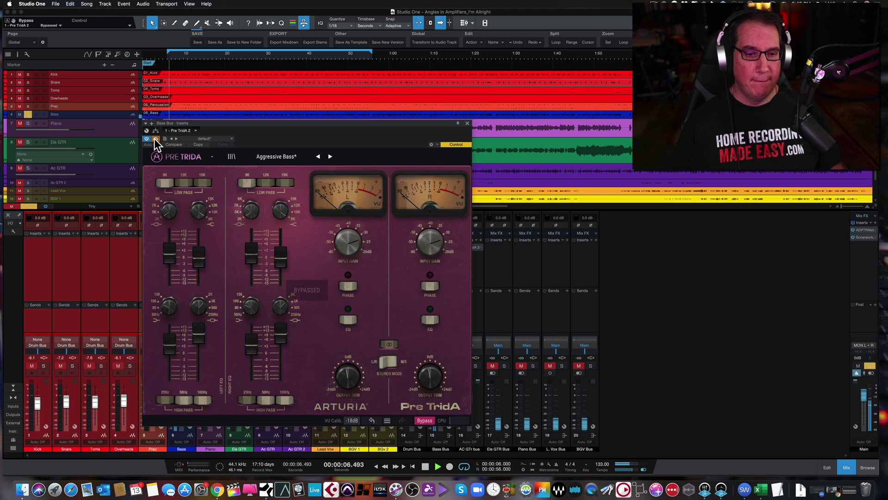
Reactivate the Bass Bus plug-in, enable its EQ and check the left channel's band gains and frequencies
{"action": "left_click", "coordinate": [155, 139]}
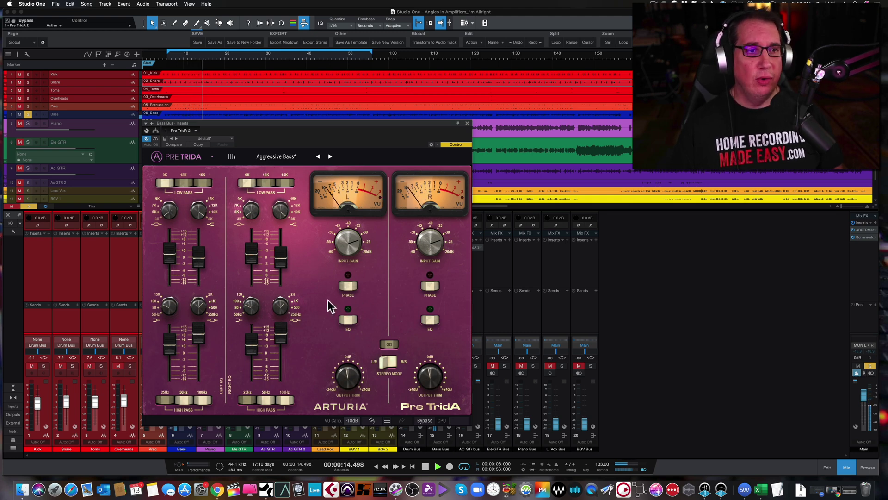
{"action": "left_click", "coordinate": [348, 319]}
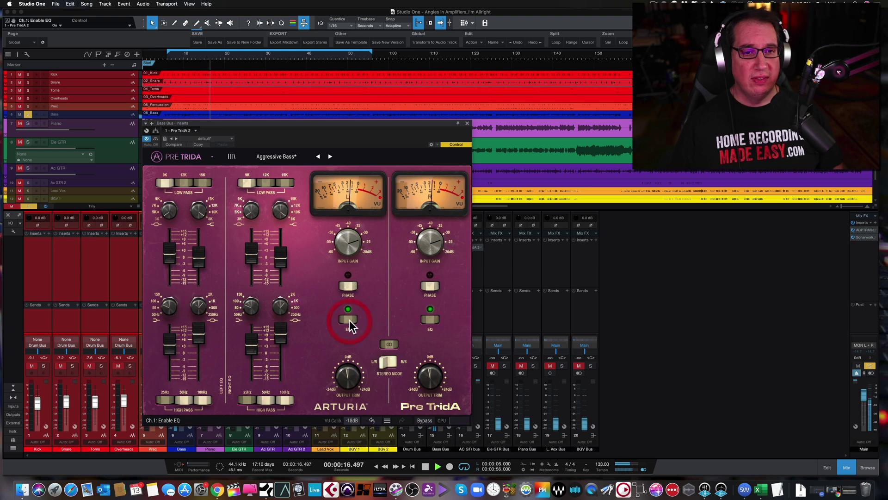
{"action": "mouse_move", "coordinate": [170, 258]}
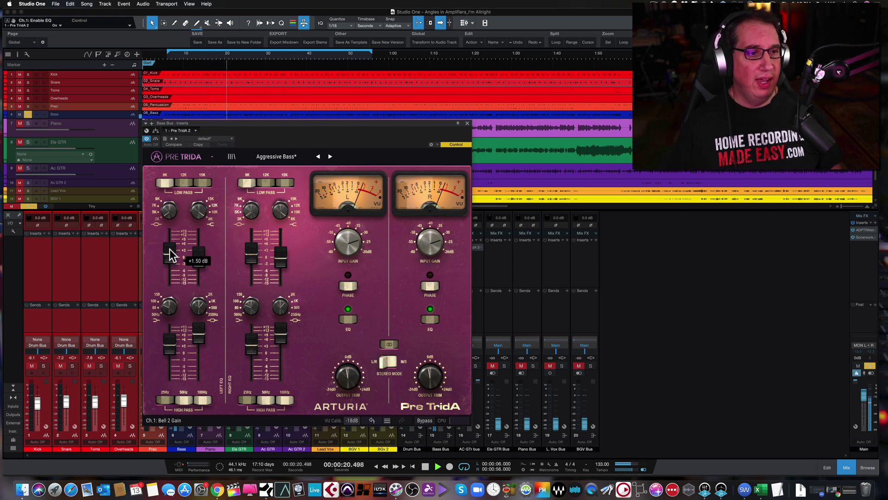
{"action": "mouse_move", "coordinate": [205, 263]}
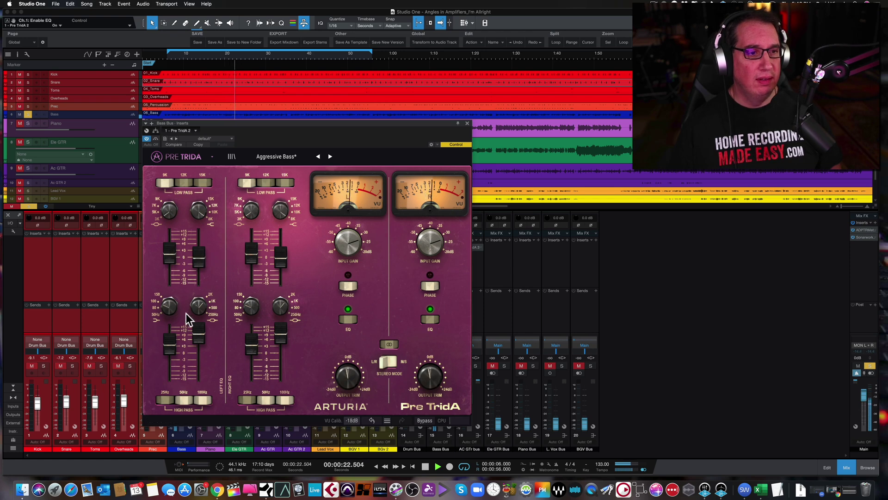
{"action": "mouse_move", "coordinate": [169, 348]}
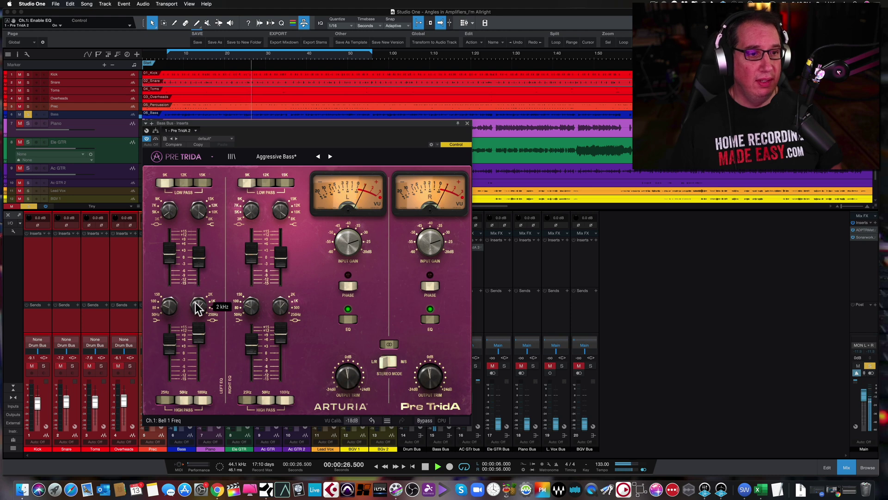
{"action": "mouse_move", "coordinate": [198, 339]}
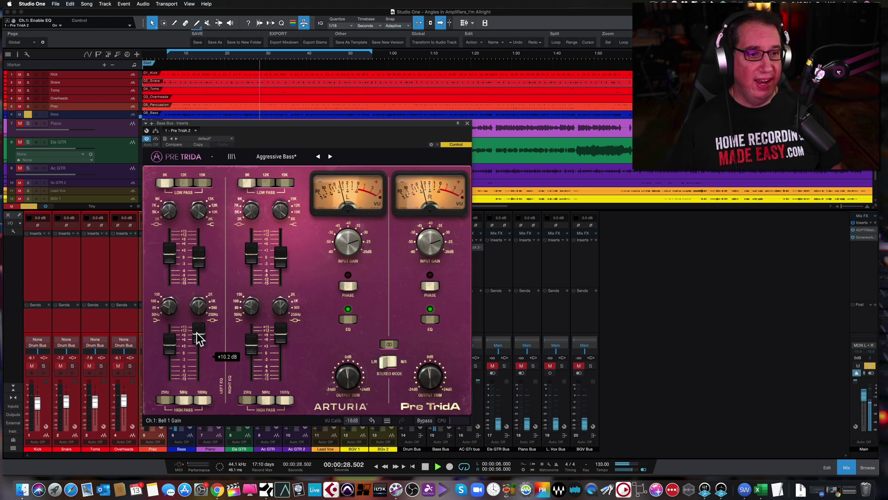
Set the Bell 1 band to 1 kHz and lower its gain to about +2.5 dB
{"action": "mouse_move", "coordinate": [198, 339]}
{"action": "left_mouse_down"}
{"action": "mouse_move", "coordinate": [198, 377]}
{"action": "mouse_move", "coordinate": [198, 329]}
{"action": "mouse_move", "coordinate": [198, 340]}
{"action": "left_mouse_up"}
{"action": "left_click_drag", "start_coordinate": [199, 306], "coordinate": [198, 297]}
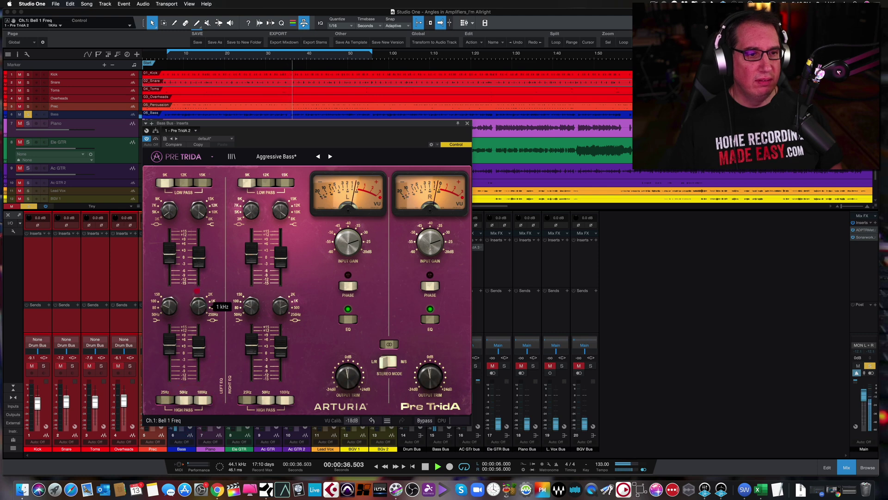
{"action": "mouse_move", "coordinate": [199, 345]}
{"action": "left_mouse_down"}
{"action": "mouse_move", "coordinate": [198, 375]}
{"action": "mouse_move", "coordinate": [199, 346]}
{"action": "left_mouse_up"}
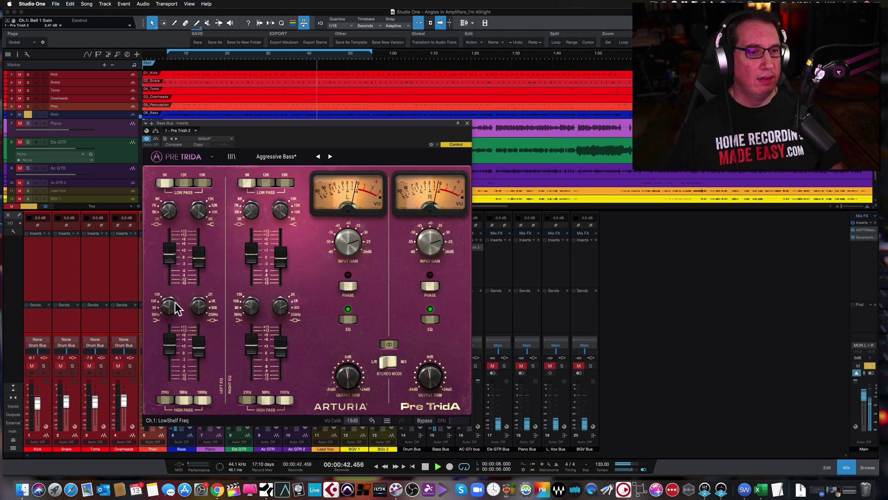
Reduce the low shelf gain to about +1.7 dB and toggle the 25 Hz high-pass filter off and on to compare
{"action": "mouse_move", "coordinate": [170, 341]}
{"action": "left_mouse_down"}
{"action": "mouse_move", "coordinate": [170, 386]}
{"action": "mouse_move", "coordinate": [168, 347]}
{"action": "left_mouse_up"}
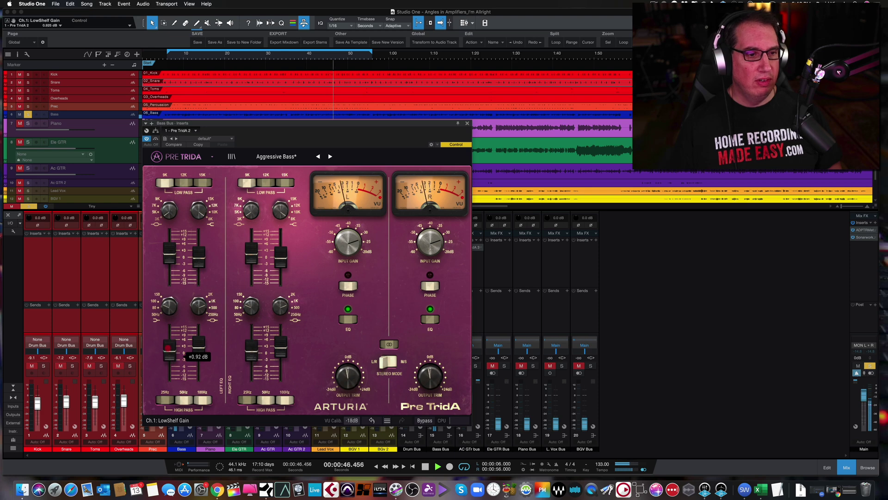
{"action": "left_click", "coordinate": [162, 400]}
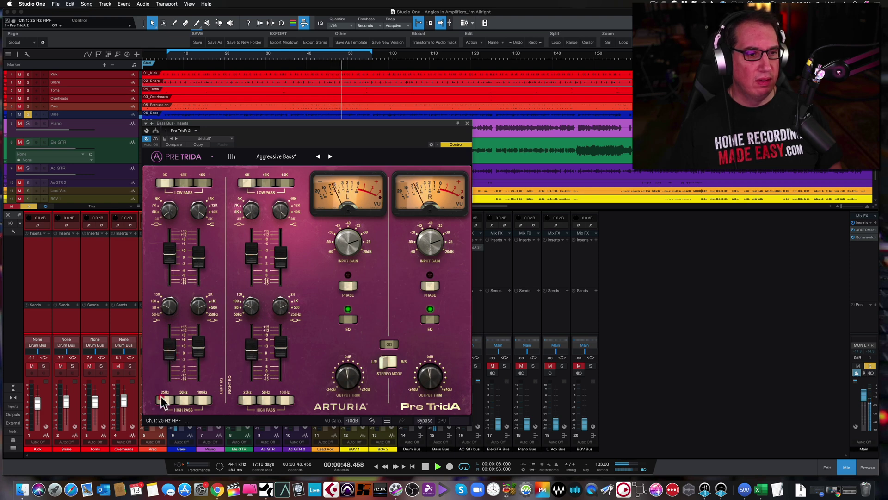
{"action": "left_click", "coordinate": [163, 400]}
{"action": "left_click_drag", "start_coordinate": [170, 351], "coordinate": [166, 349]}
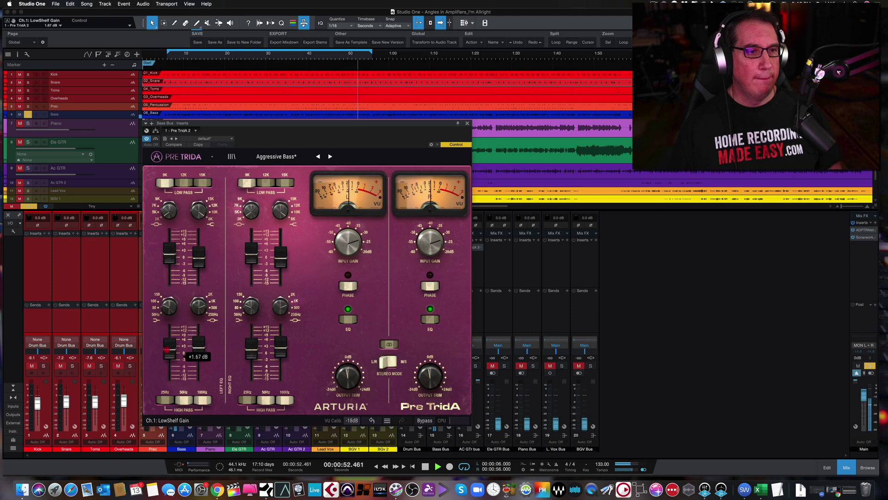
Raise the Bell 2 gain to about +3 dB and toggle the EQ off and on to compare the bass
{"action": "mouse_move", "coordinate": [169, 254]}
{"action": "left_mouse_down"}
{"action": "mouse_move", "coordinate": [170, 233]}
{"action": "mouse_move", "coordinate": [170, 305]}
{"action": "mouse_move", "coordinate": [170, 249]}
{"action": "left_mouse_up"}
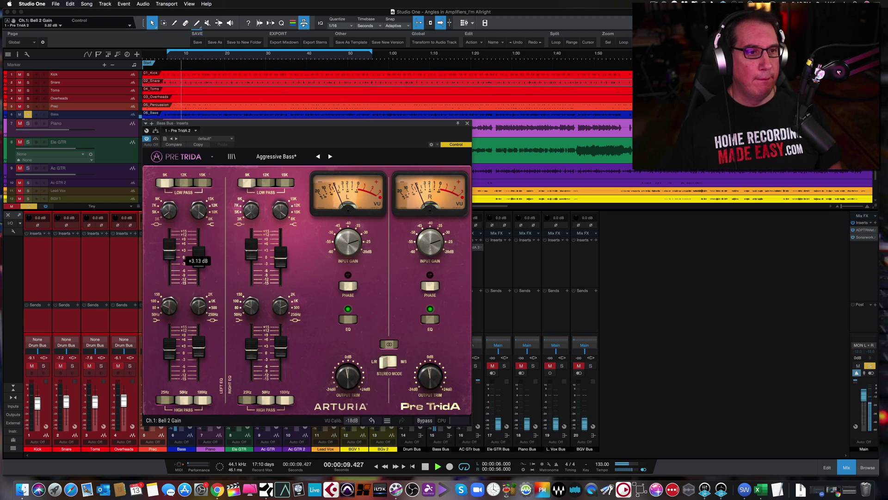
{"action": "left_click", "coordinate": [348, 319]}
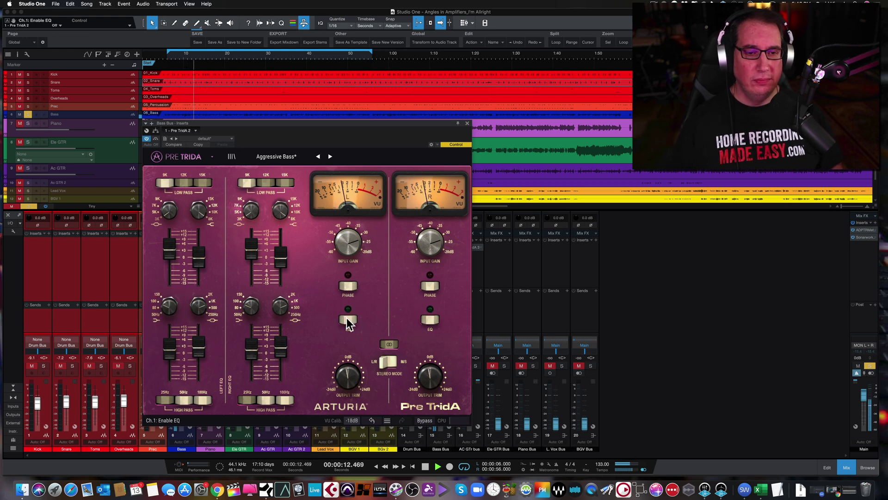
{"action": "left_click", "coordinate": [348, 319]}
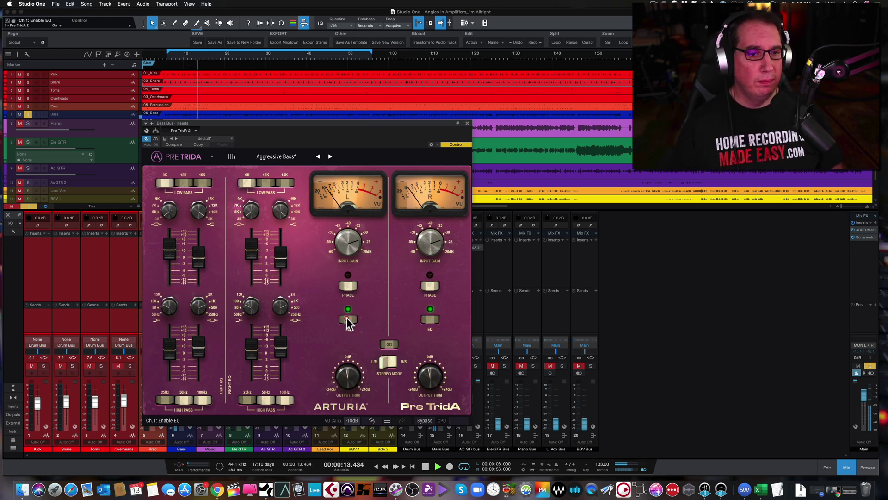
Lower the Bass Bus output trim to about -3 dB, toggling the EQ and bypass to match and compare the levels
{"action": "left_click", "coordinate": [147, 139]}
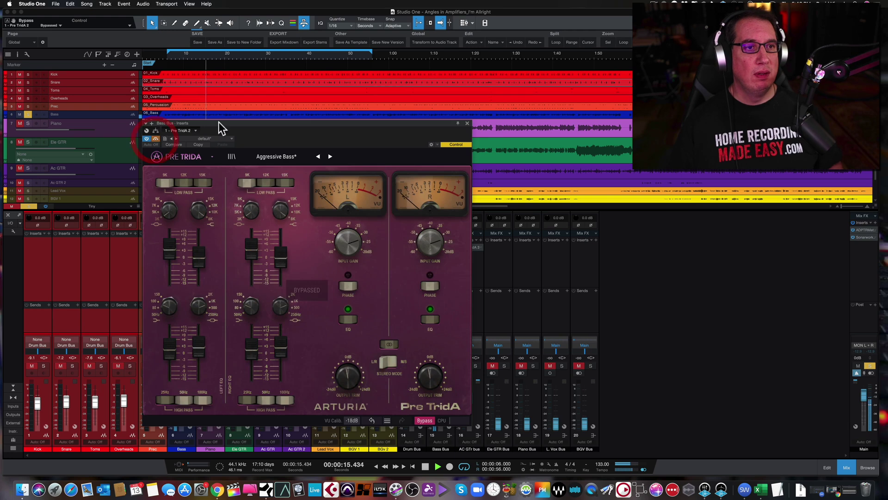
{"action": "left_click_drag", "start_coordinate": [347, 376], "coordinate": [347, 377]}
{"action": "left_click", "coordinate": [348, 320]}
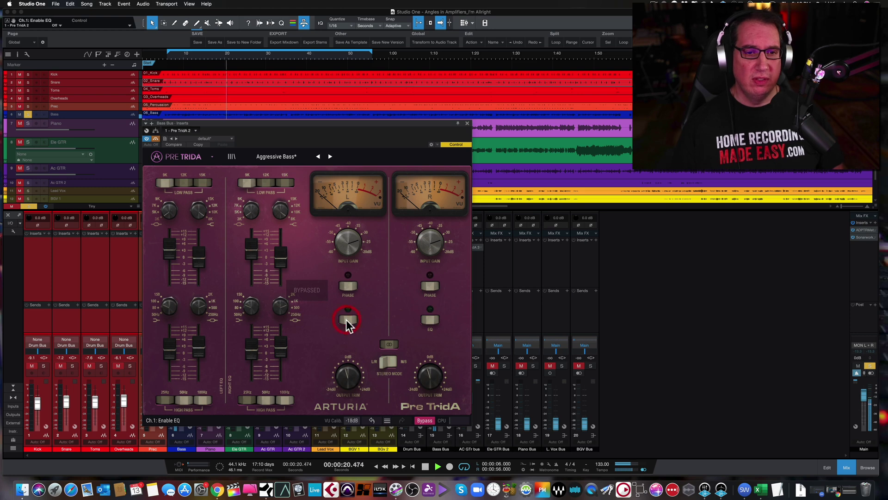
{"action": "left_click", "coordinate": [349, 322]}
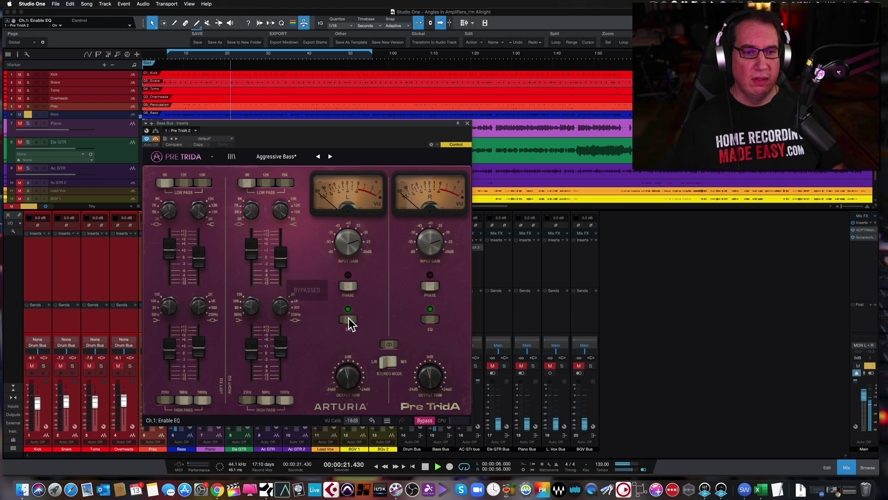
{"action": "left_click", "coordinate": [155, 138]}
{"action": "left_click_drag", "start_coordinate": [363, 368], "coordinate": [364, 373]}
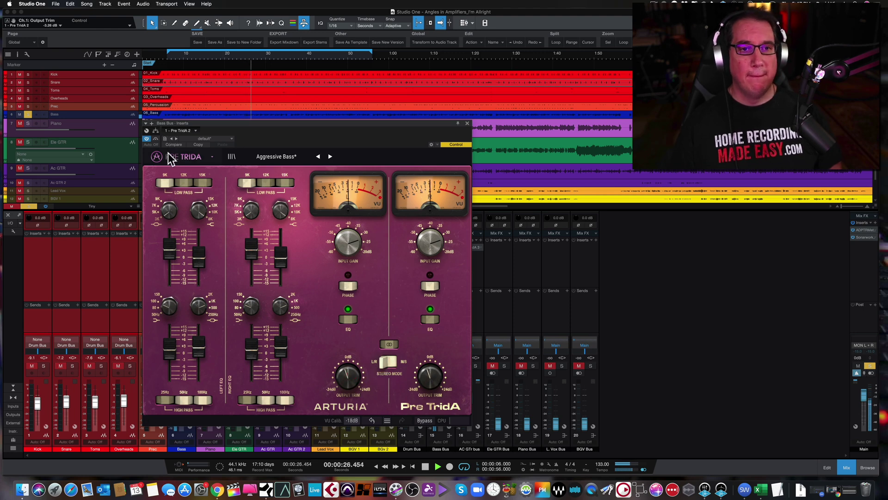
{"action": "left_click", "coordinate": [156, 139]}
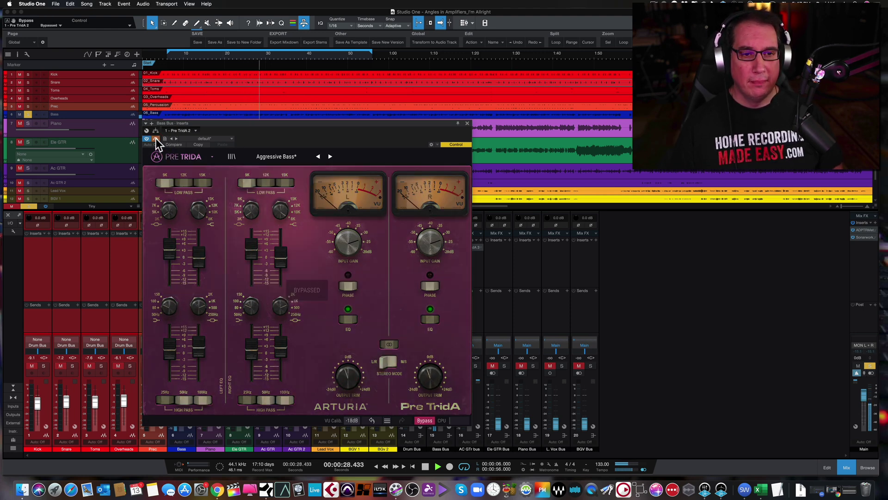
{"action": "left_click", "coordinate": [156, 139]}
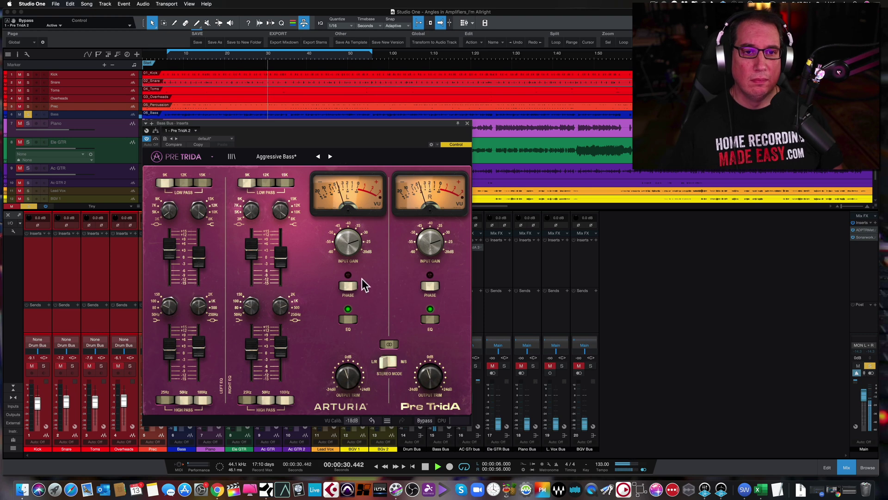
Stop playback, close the Bass Bus plug-in window and switch the solo from the Bass Bus to the AC GTR bus
{"action": "key", "text": "space"}
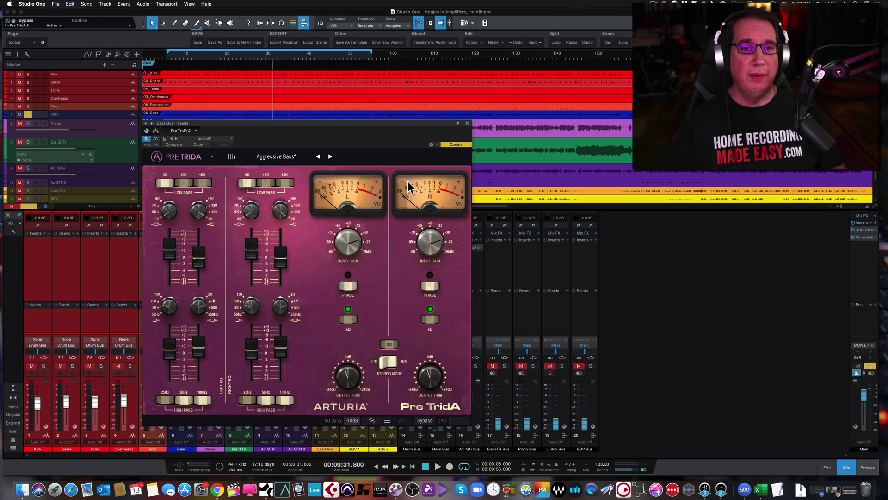
{"action": "left_click", "coordinate": [467, 123]}
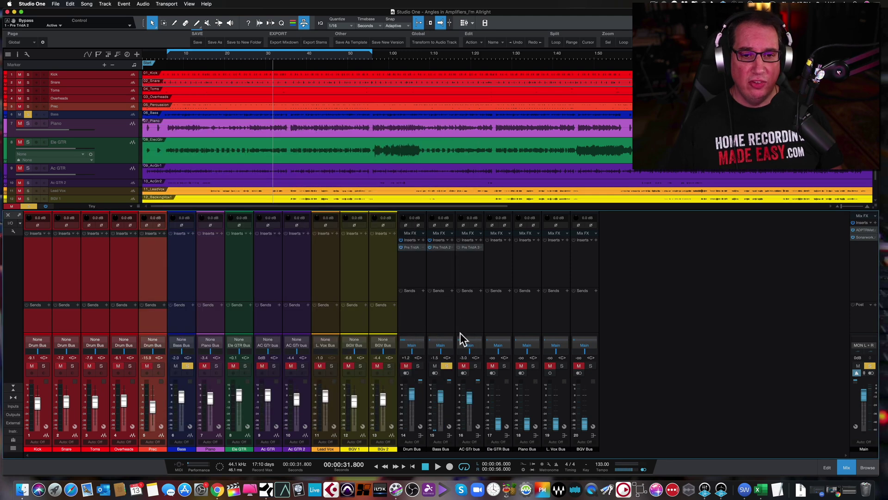
{"action": "left_click", "coordinate": [475, 366]}
{"action": "left_click", "coordinate": [434, 366]}
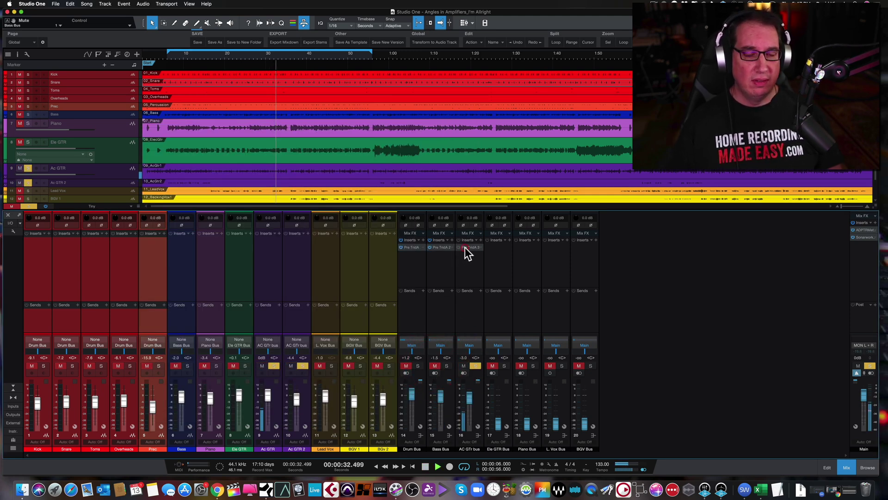
Open and activate Pre TridA 3 on the AC GTR bus, try -60.0 and -20.0 dB input gain, and settle at about -45 dB
{"action": "left_click", "coordinate": [465, 247]}
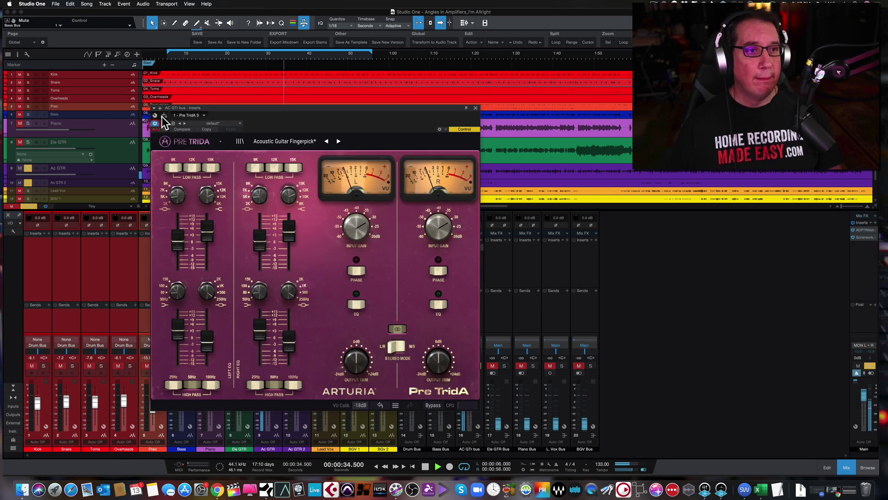
{"action": "left_click_drag", "start_coordinate": [222, 114], "coordinate": [220, 137]}
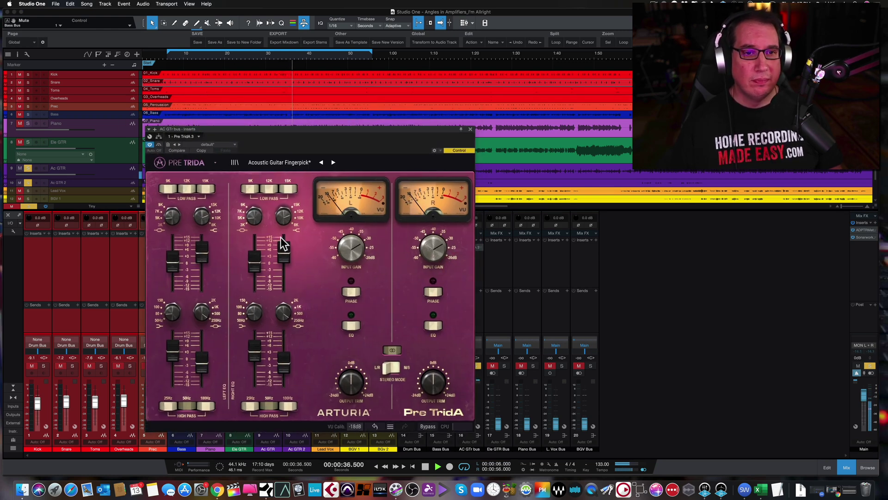
{"action": "left_click_drag", "start_coordinate": [349, 238], "coordinate": [351, 246]}
{"action": "mouse_move", "coordinate": [349, 257]}
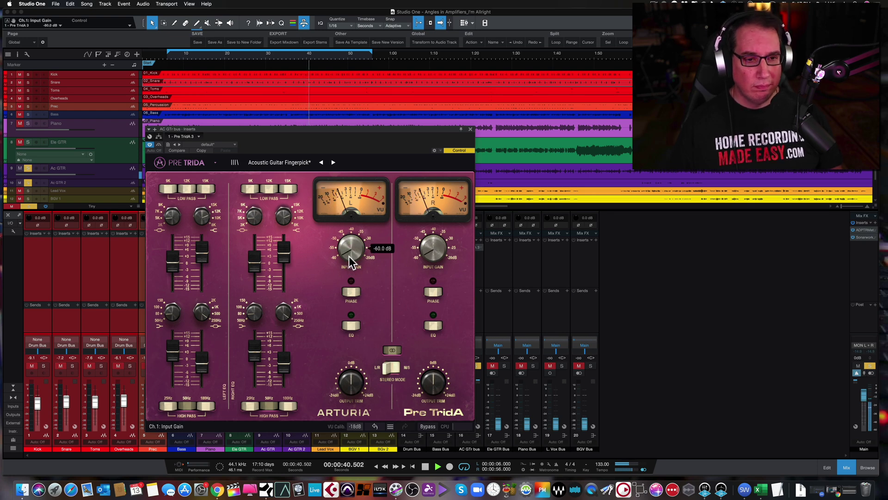
{"action": "left_click_drag", "start_coordinate": [344, 254], "coordinate": [344, 235]}
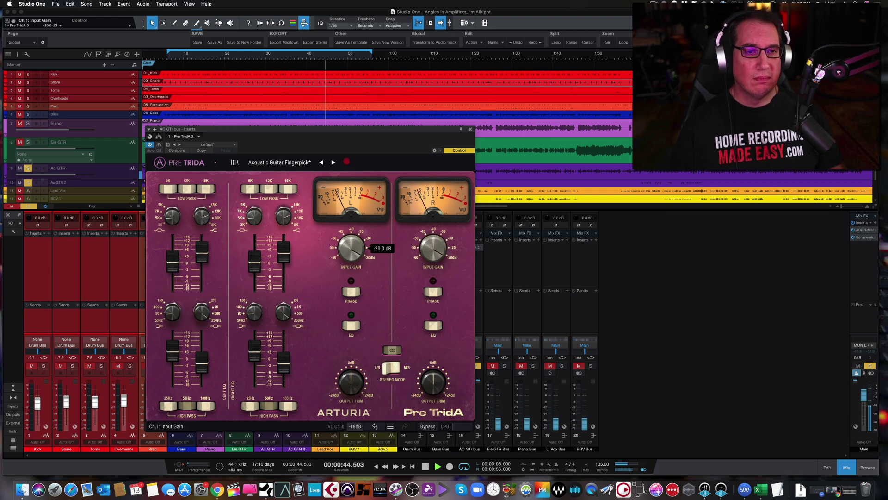
{"action": "left_click_drag", "start_coordinate": [344, 235], "coordinate": [344, 247]}
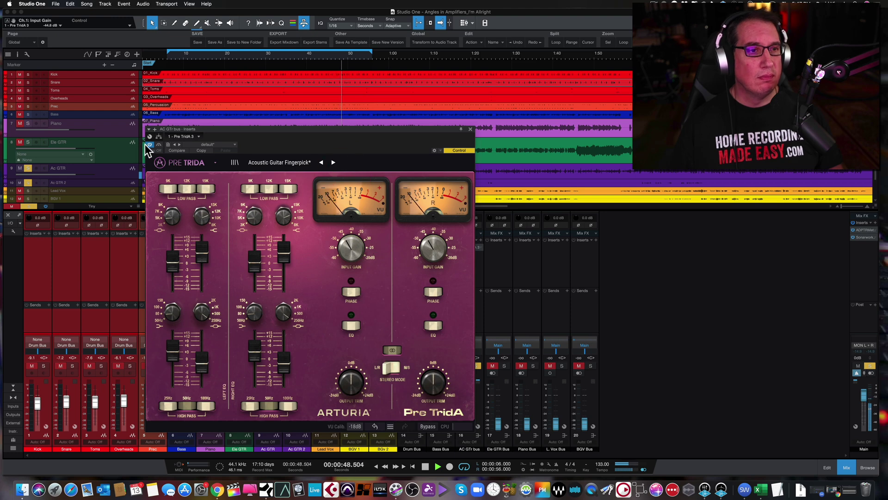
Toggle the AC GTR bus plug-in's bypass repeatedly during playback to compare the processed and unprocessed acoustic guitars
{"action": "left_click", "coordinate": [159, 144]}
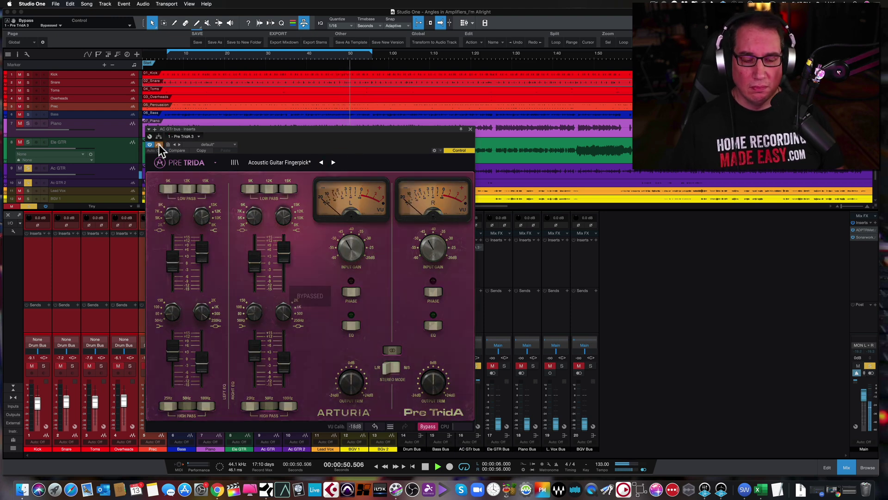
{"action": "left_click", "coordinate": [160, 145]}
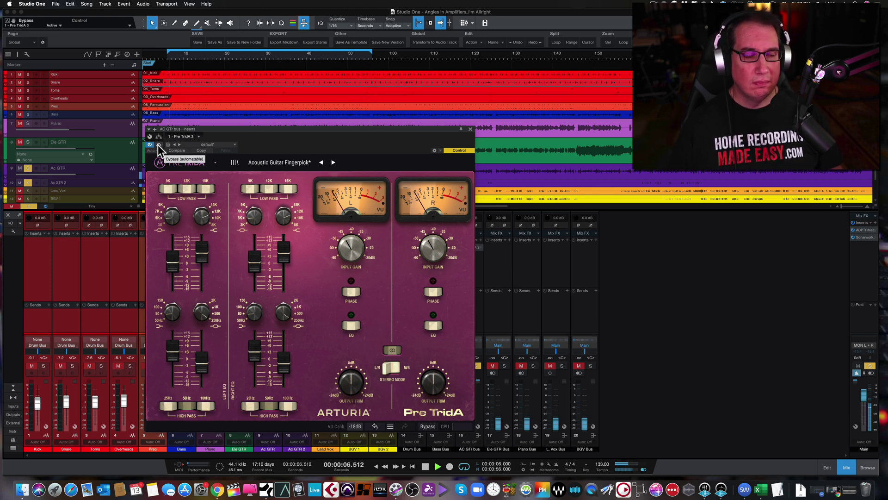
{"action": "left_click", "coordinate": [158, 145]}
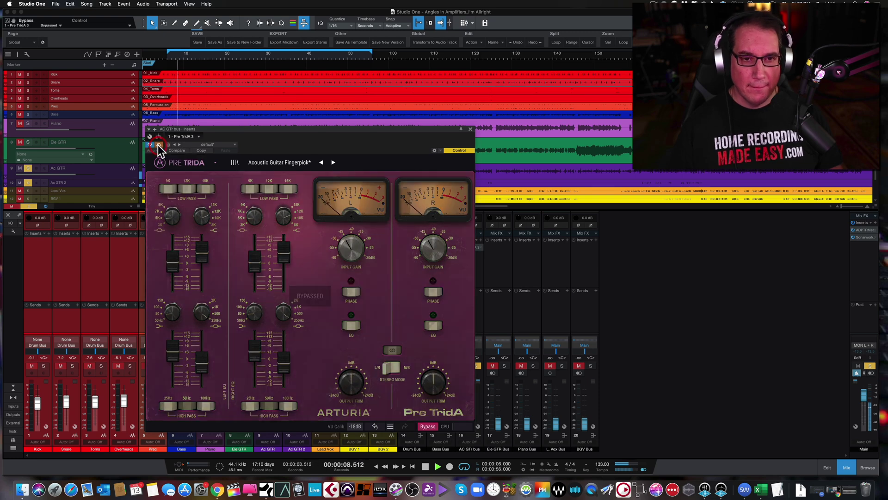
{"action": "left_click", "coordinate": [158, 145]}
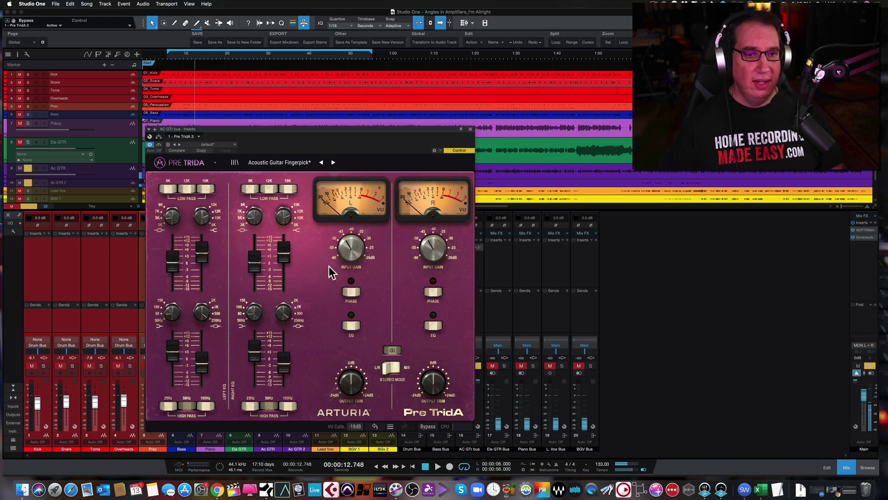
{"action": "key", "text": "space"}
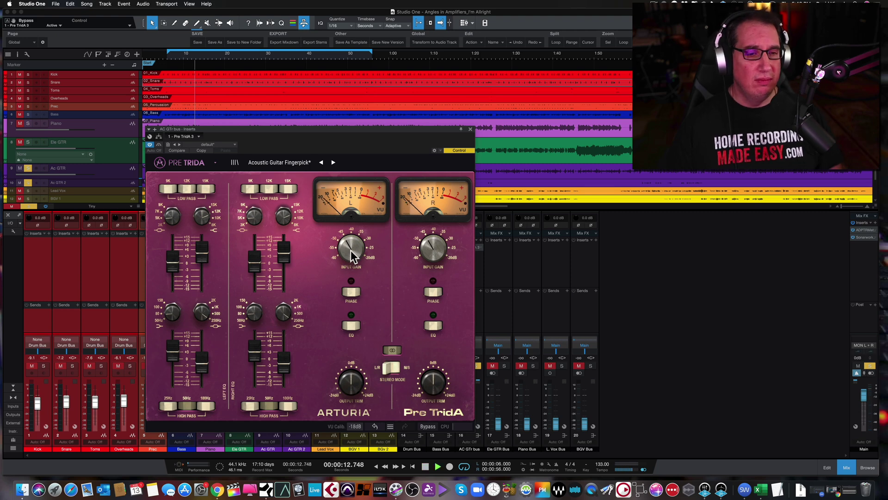
{"action": "left_click", "coordinate": [158, 145]}
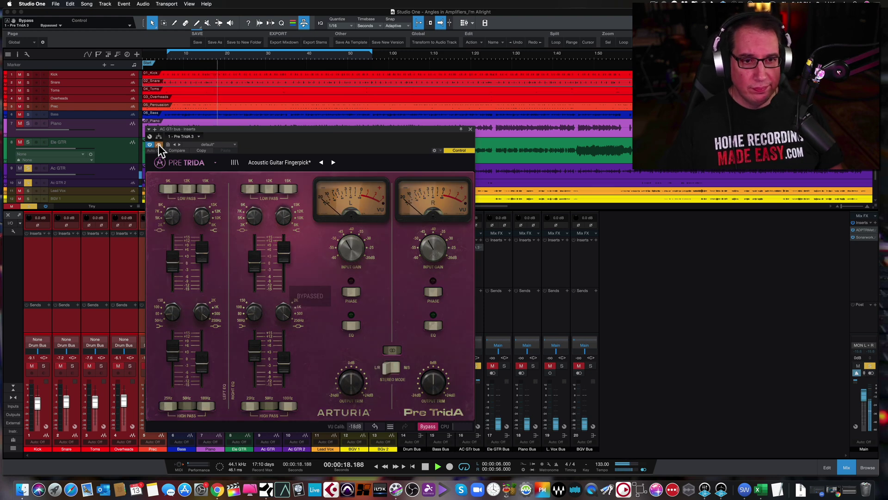
{"action": "left_click", "coordinate": [158, 144]}
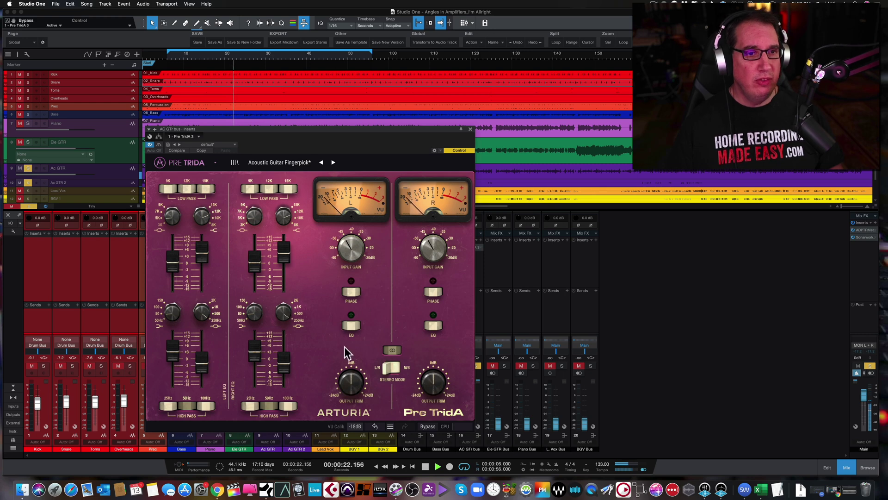
Enable the EQ on the AC GTR bus plug-in, boost the high shelf to about +5.2 dB and pull the low shelf down
{"action": "left_click", "coordinate": [349, 326]}
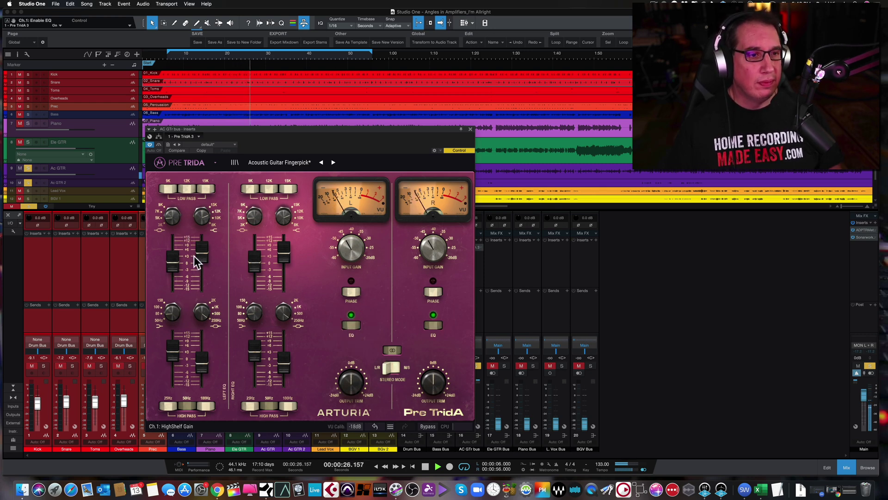
{"action": "mouse_move", "coordinate": [201, 252]}
{"action": "left_mouse_down"}
{"action": "mouse_move", "coordinate": [201, 283]}
{"action": "mouse_move", "coordinate": [202, 246]}
{"action": "left_mouse_up"}
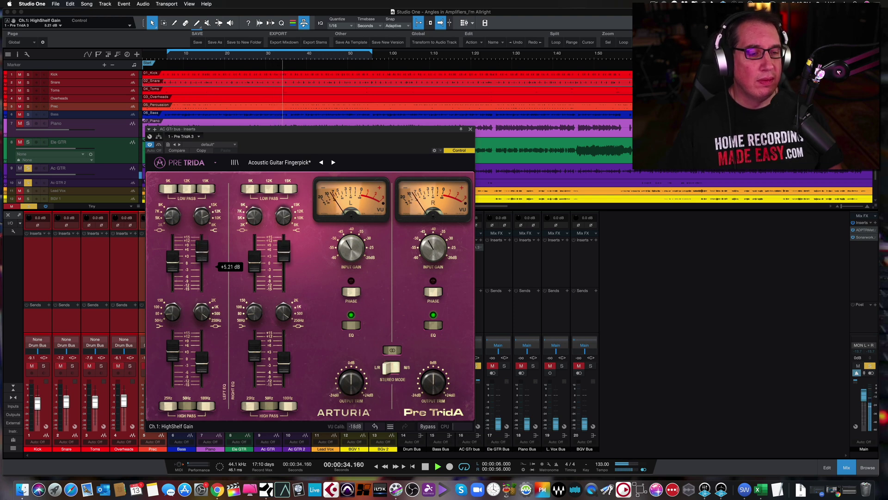
{"action": "left_click_drag", "start_coordinate": [202, 357], "coordinate": [172, 367]}
{"action": "mouse_move", "coordinate": [169, 351]}
Compare the 100 Hz and 50 Hz high-pass filters with the EQ toggled, settle on 50 Hz and raise the low shelf slightly
{"action": "left_click", "coordinate": [207, 406]}
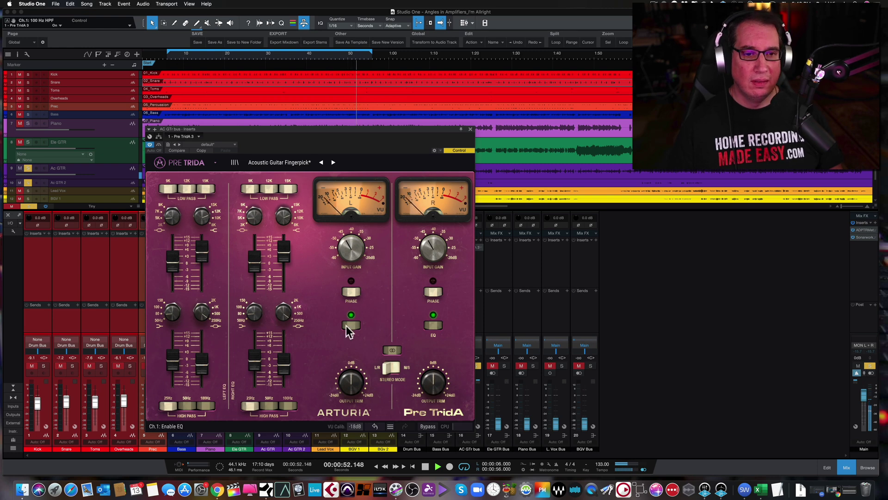
{"action": "left_click", "coordinate": [351, 325]}
{"action": "left_click", "coordinate": [351, 326]}
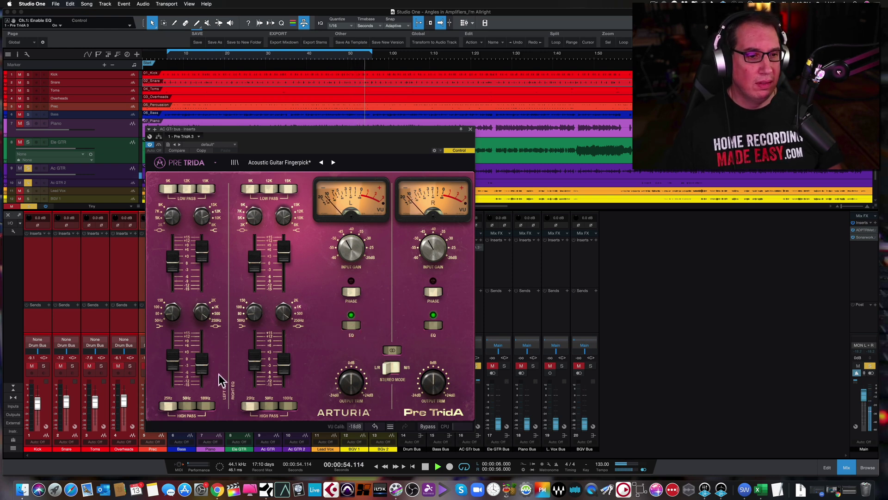
{"action": "left_click", "coordinate": [187, 407]}
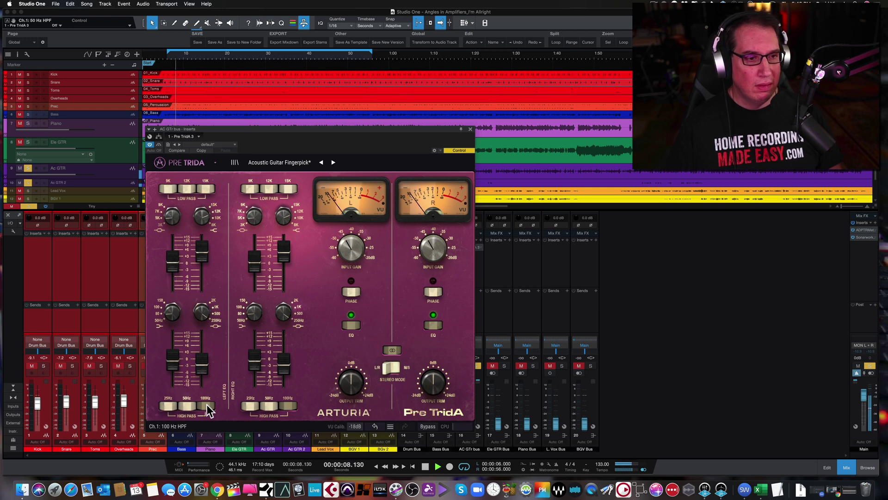
{"action": "left_click", "coordinate": [208, 407]}
{"action": "left_click", "coordinate": [186, 404]}
{"action": "left_click_drag", "start_coordinate": [171, 359], "coordinate": [170, 353]}
{"action": "left_click", "coordinate": [350, 321]}
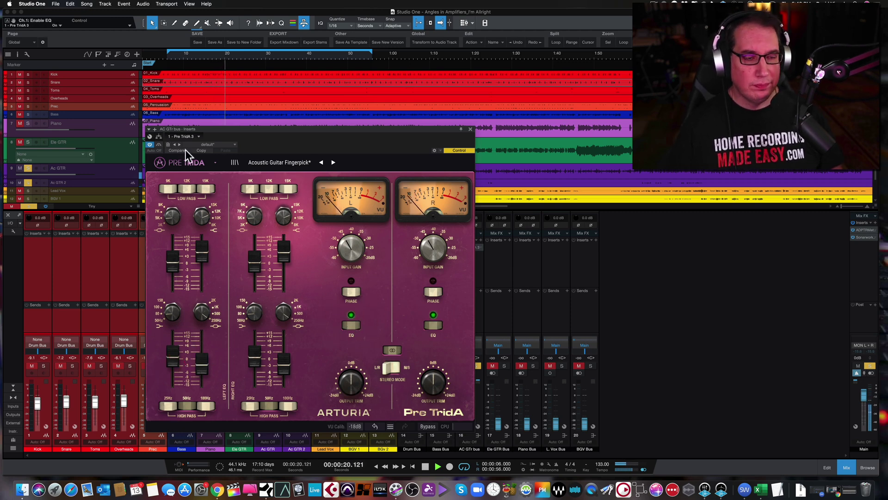
Lower the AC GTR bus output trim slightly, toggling the bypass to match and compare the levels
{"action": "left_click", "coordinate": [159, 144]}
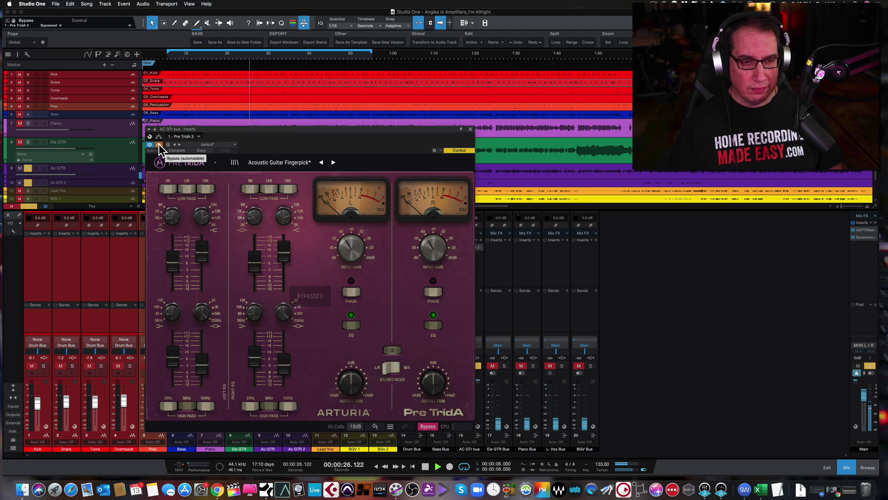
{"action": "left_click", "coordinate": [159, 144]}
{"action": "left_click_drag", "start_coordinate": [352, 380], "coordinate": [352, 387]}
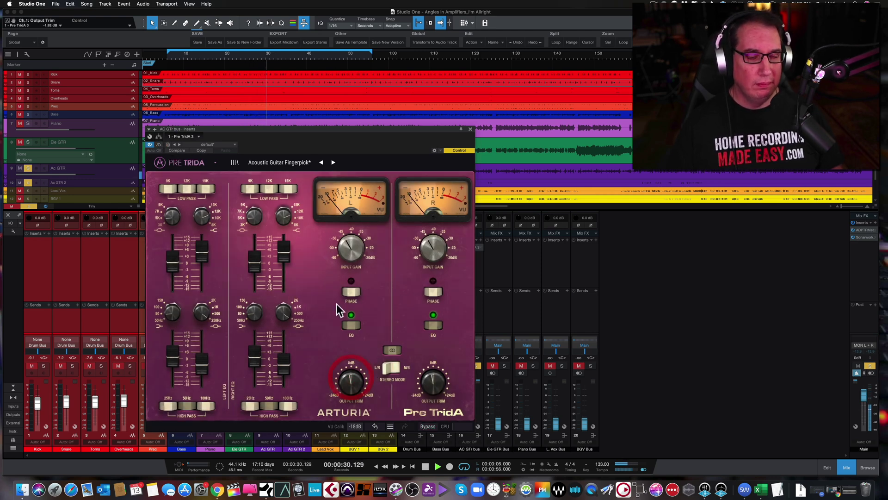
{"action": "left_click", "coordinate": [161, 144]}
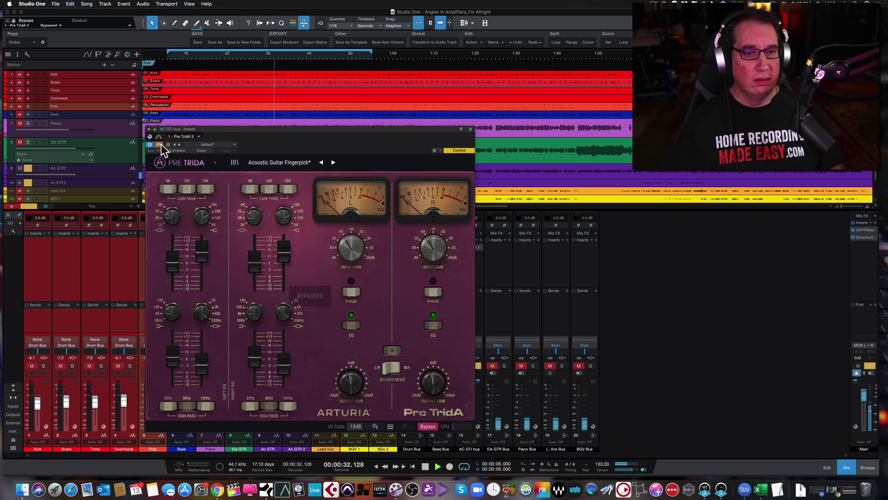
{"action": "left_click", "coordinate": [159, 144]}
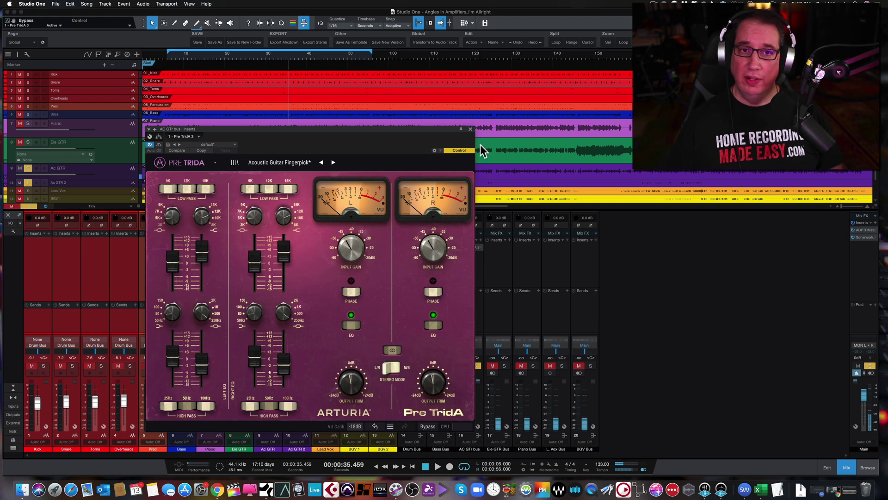
Close the AC GTR bus plug-in window and solo the Bass Bus and Drum Bus alongside the acoustic guitars
{"action": "left_click", "coordinate": [471, 129]}
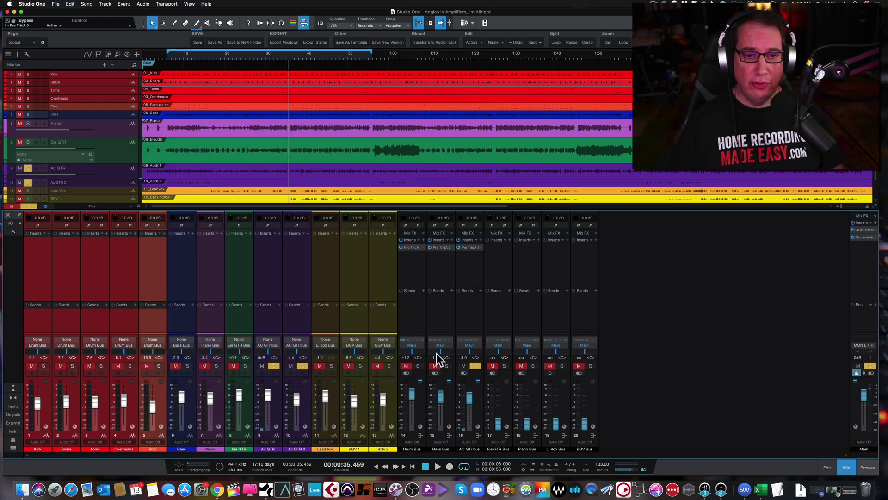
{"action": "left_click", "coordinate": [448, 366]}
{"action": "left_click", "coordinate": [418, 366]}
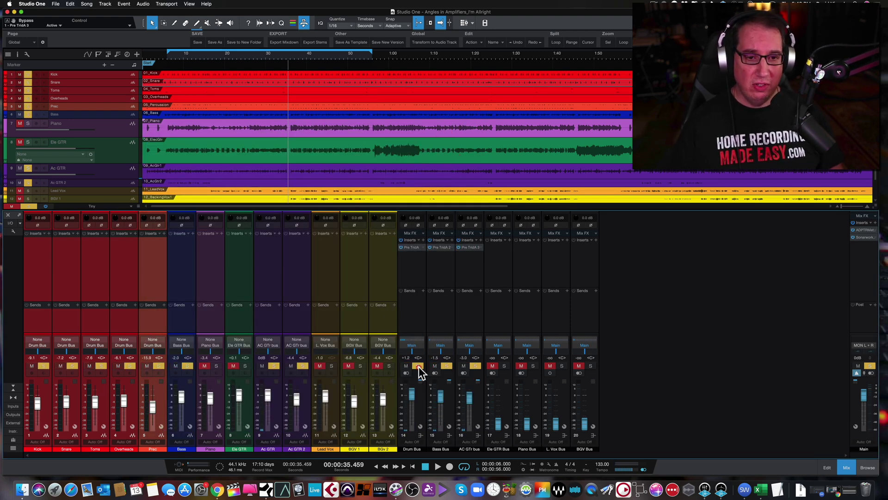
Select the Drum, Bass and AC GTR bus channels together and dismiss the Qwerty Keyboard window
{"action": "left_click", "coordinate": [415, 277]}
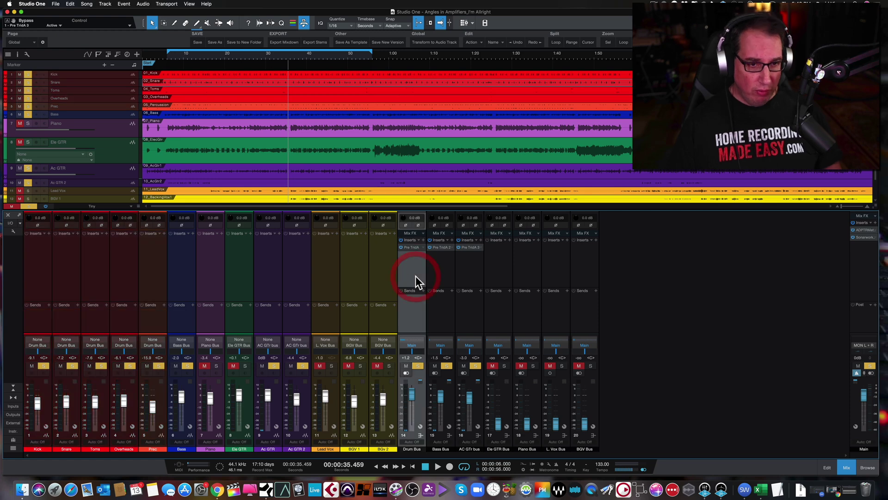
{"action": "key", "text": "shift+q"}
{"action": "left_click", "coordinate": [462, 270], "text": "shift"}
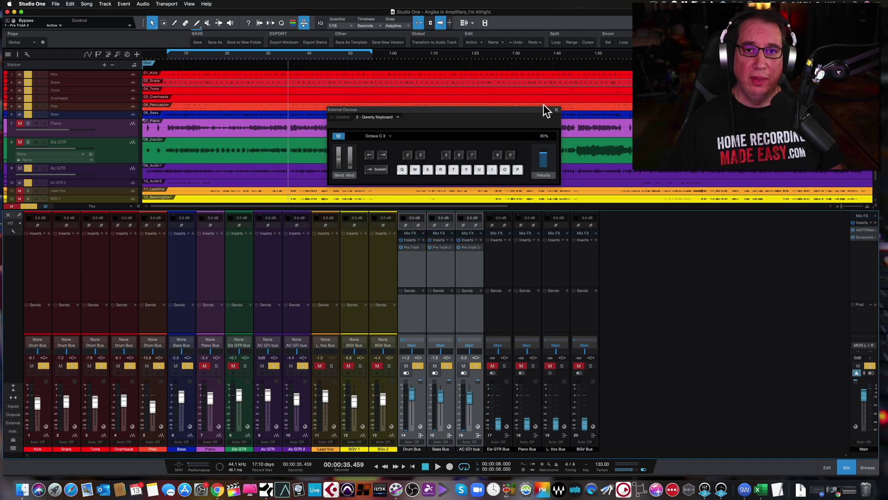
{"action": "left_click", "coordinate": [556, 110]}
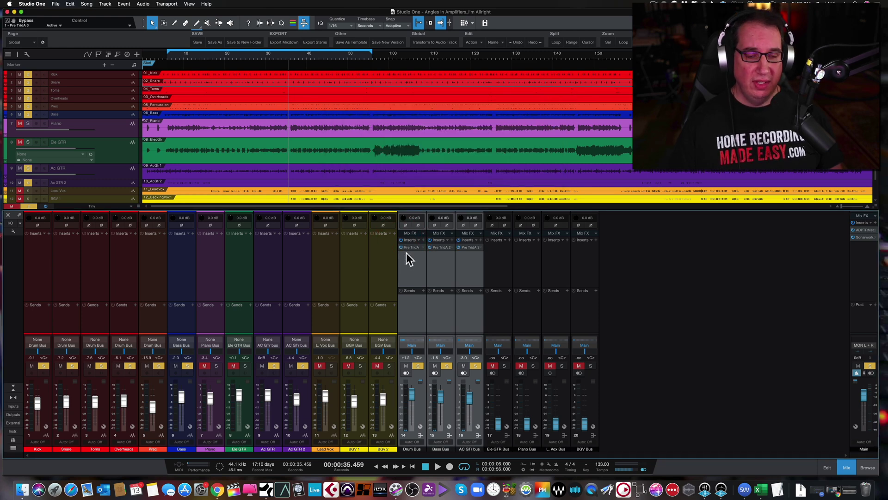
Play the three soloed buses and switch their Pre TridA inserts off and on together to compare the sound
{"action": "key", "text": "space"}
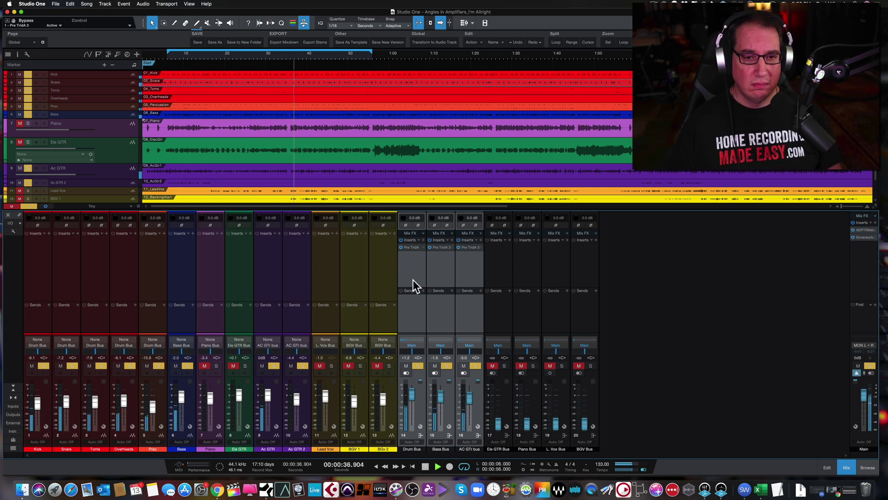
{"action": "left_click", "coordinate": [401, 248]}
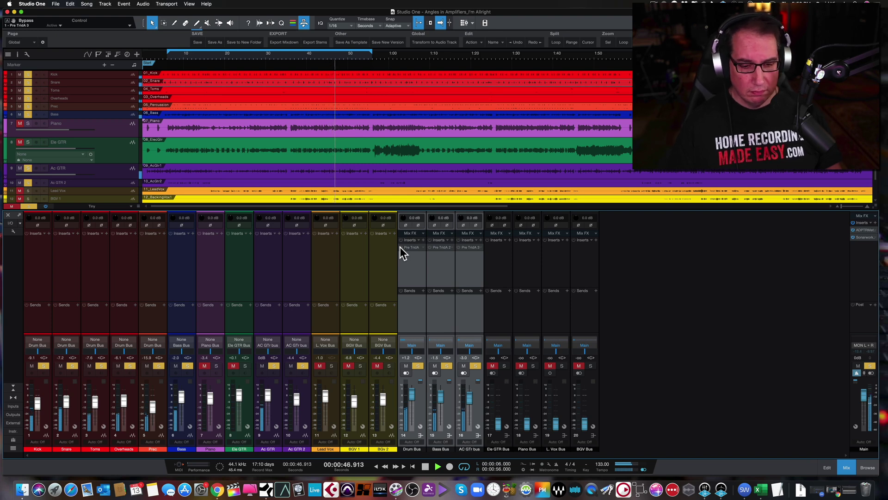
{"action": "left_click", "coordinate": [401, 248]}
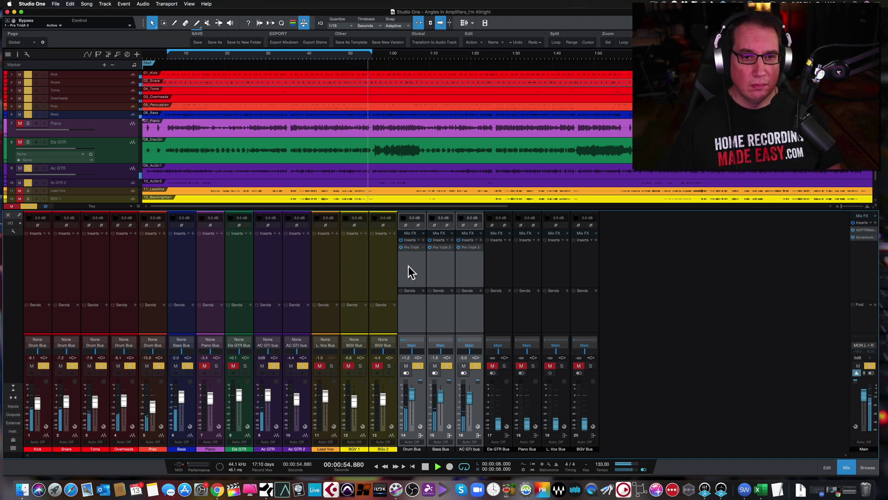
Switch off the EQ in the Pre TridA plug-ins on the Drum Bus, Bass Bus and AC GTR bus, closing each window
{"action": "left_click", "coordinate": [410, 248]}
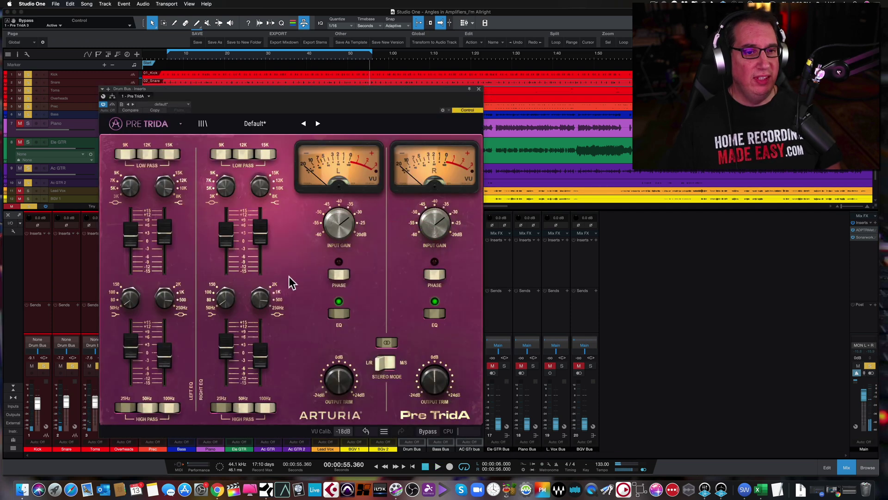
{"action": "left_click", "coordinate": [340, 308]}
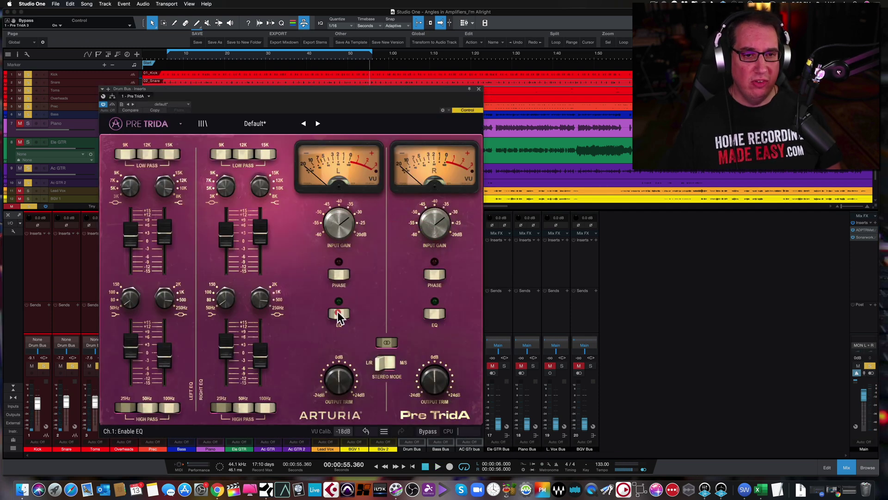
{"action": "left_click", "coordinate": [479, 89]}
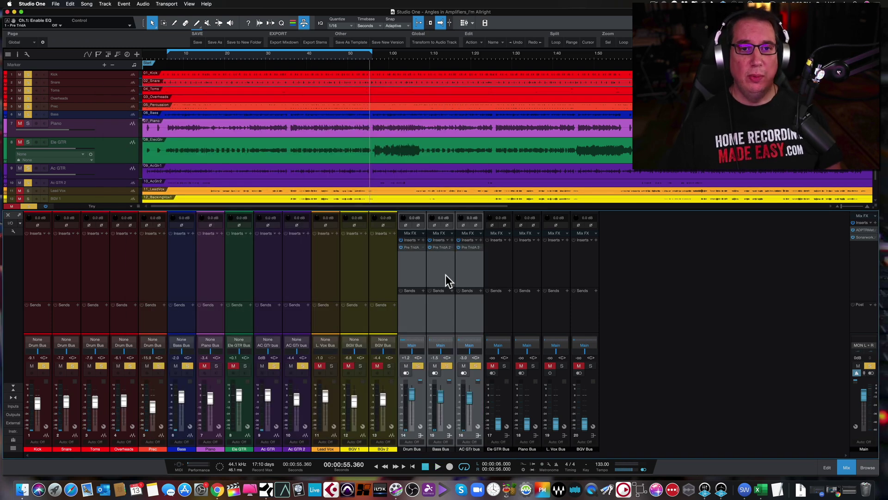
{"action": "left_click", "coordinate": [440, 248]}
{"action": "left_click", "coordinate": [350, 322]}
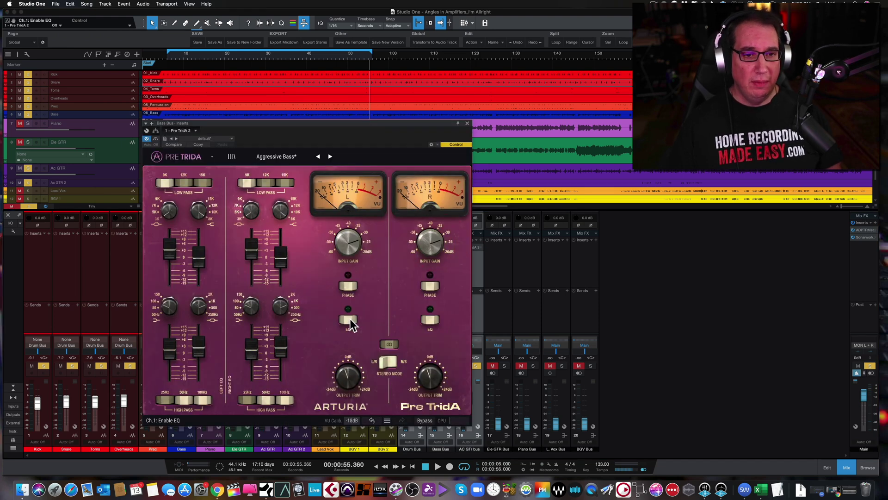
{"action": "left_click", "coordinate": [468, 124]}
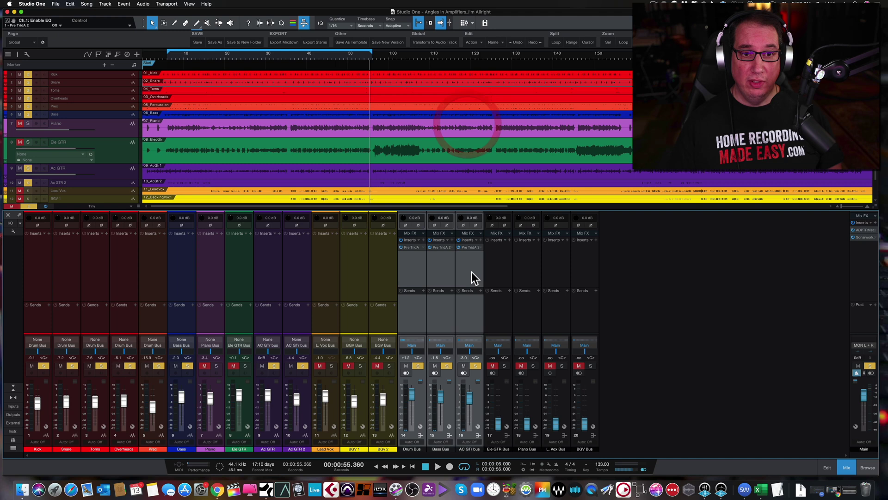
{"action": "left_click", "coordinate": [470, 275]}
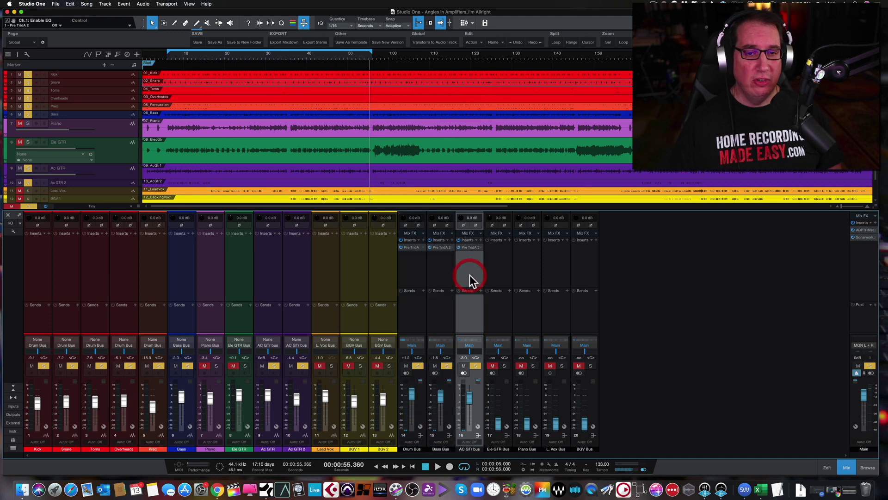
{"action": "left_click", "coordinate": [466, 248]}
{"action": "left_click", "coordinate": [351, 321]}
{"action": "left_click", "coordinate": [471, 129]}
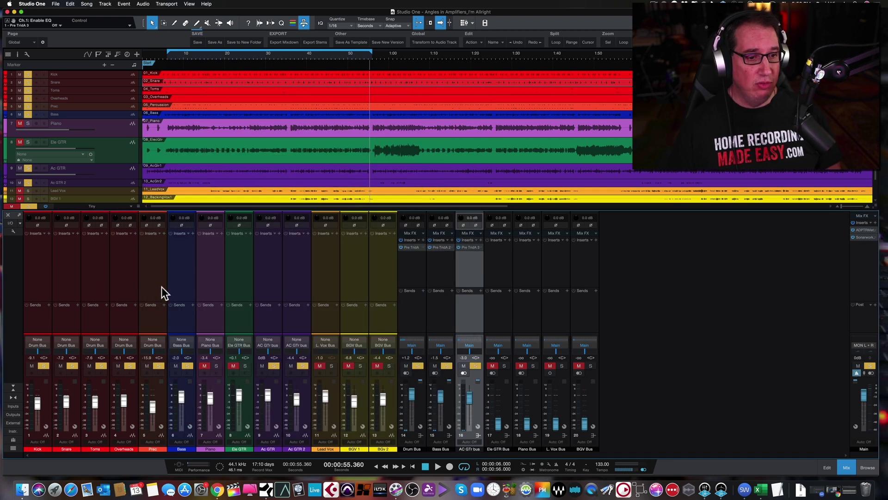
Reselect the Drum, Bass and AC GTR bus channels and move the playback position to the loop start at 6 seconds
{"action": "left_click", "coordinate": [409, 278]}
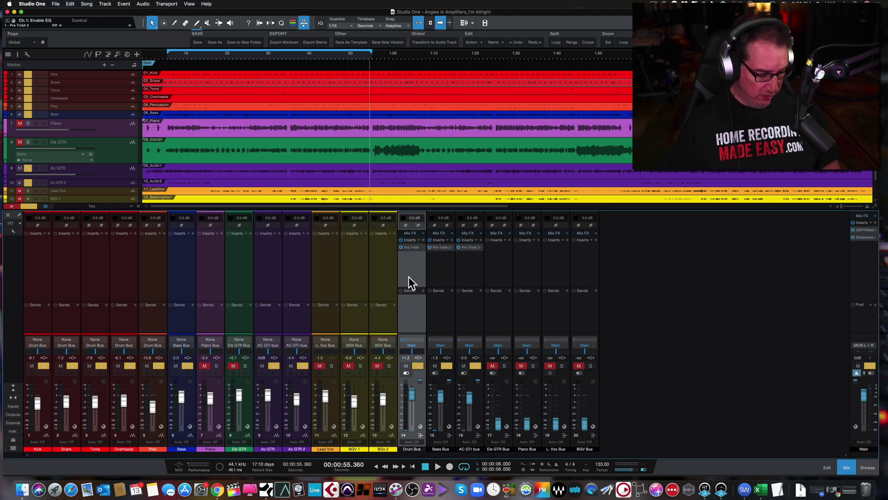
{"action": "left_click", "coordinate": [469, 269], "text": "shift"}
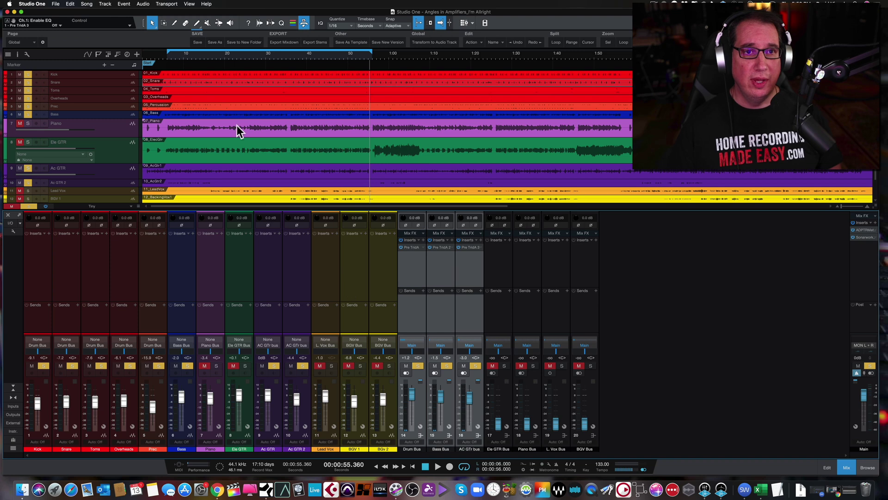
{"action": "left_click", "coordinate": [169, 59]}
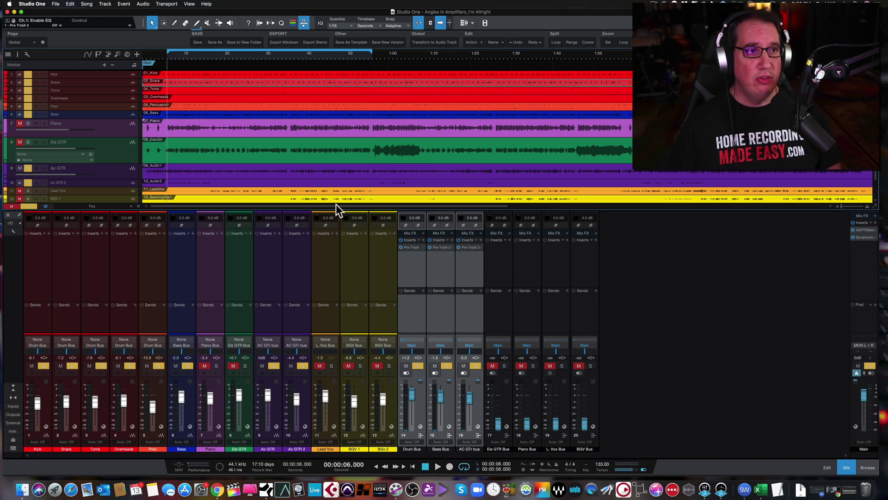
Play from the loop start and repeatedly toggle the three Pre TridA inserts to compare the preamp colour without EQ
{"action": "key", "text": "space"}
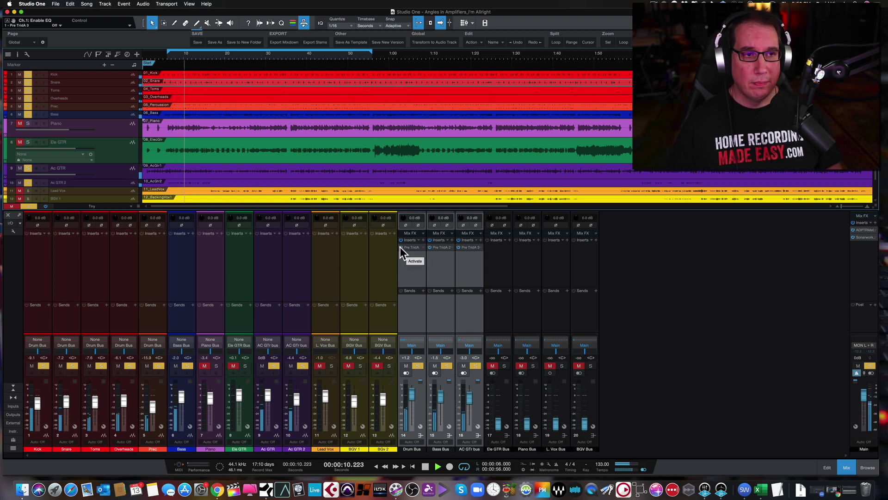
{"action": "left_click", "coordinate": [400, 247]}
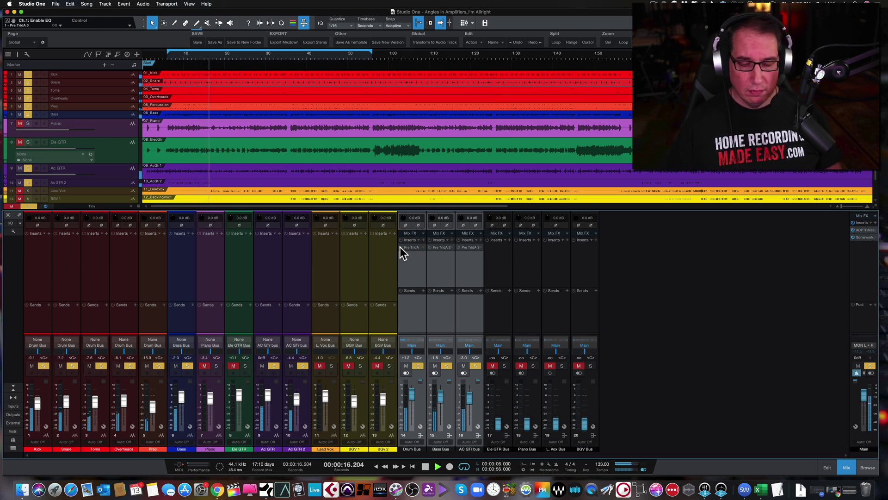
{"action": "left_click", "coordinate": [401, 247]}
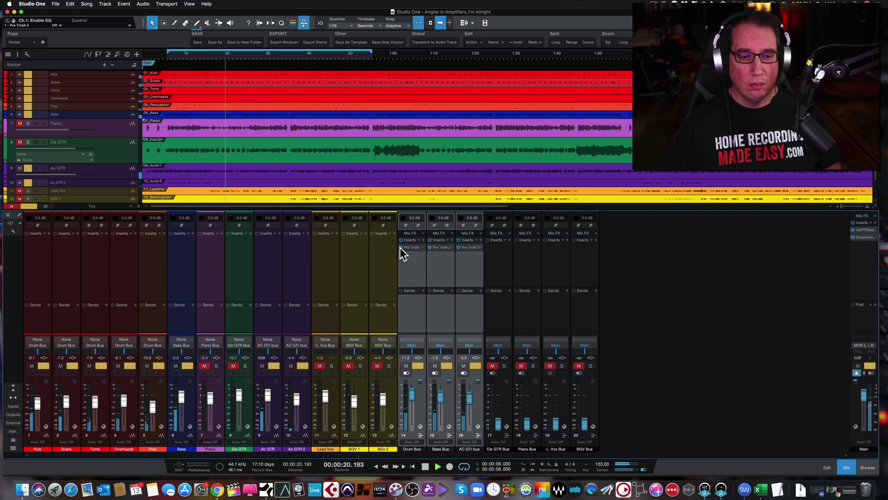
{"action": "left_click", "coordinate": [401, 247]}
{"action": "left_click", "coordinate": [401, 248]}
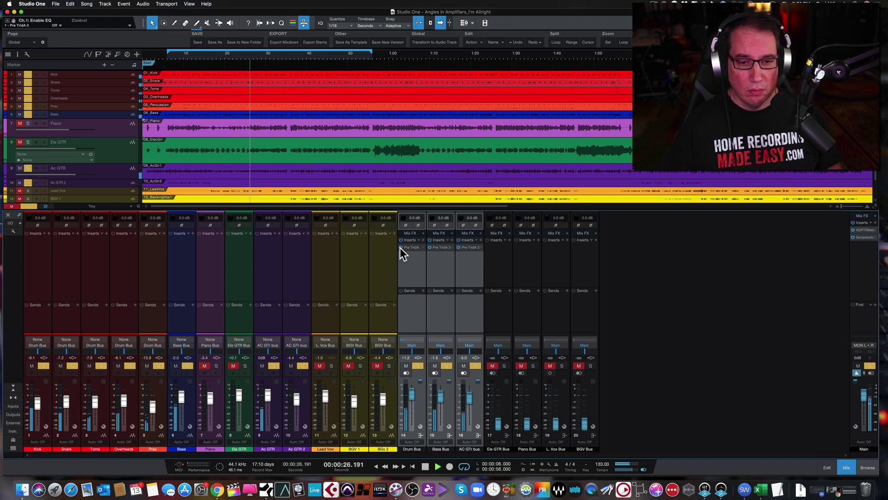
{"action": "left_click", "coordinate": [401, 247]}
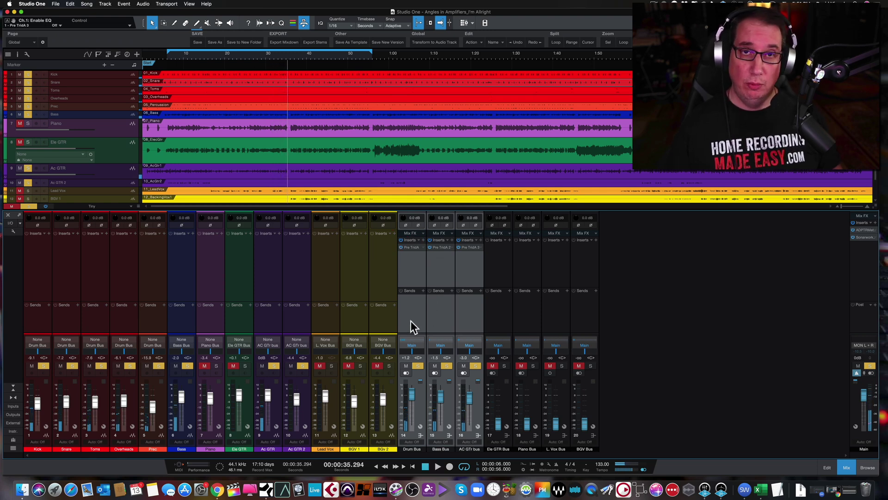
Open the Drum Bus Pre TridA plug-in window again and shift it slightly aside
{"action": "left_click", "coordinate": [408, 247]}
{"action": "left_click_drag", "start_coordinate": [287, 88], "coordinate": [275, 89]}
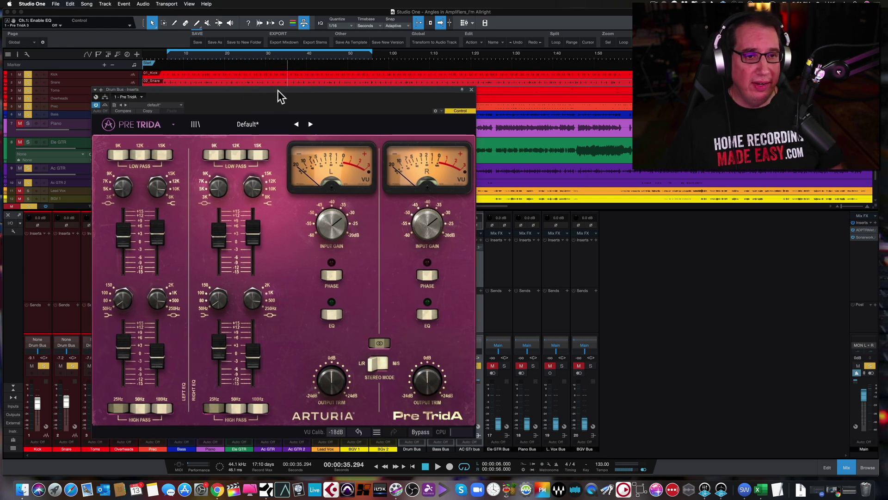
{"action": "left_click_drag", "start_coordinate": [278, 91], "coordinate": [278, 89]}
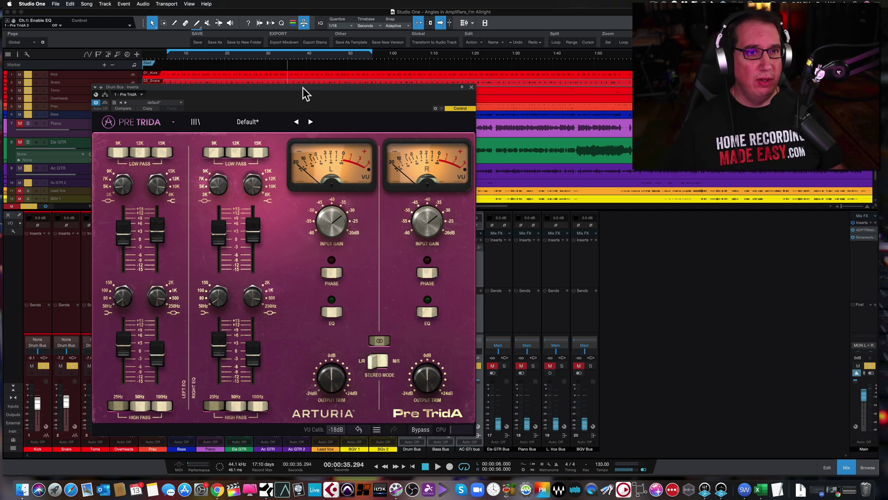
{"action": "left_click_drag", "start_coordinate": [303, 87], "coordinate": [303, 86]}
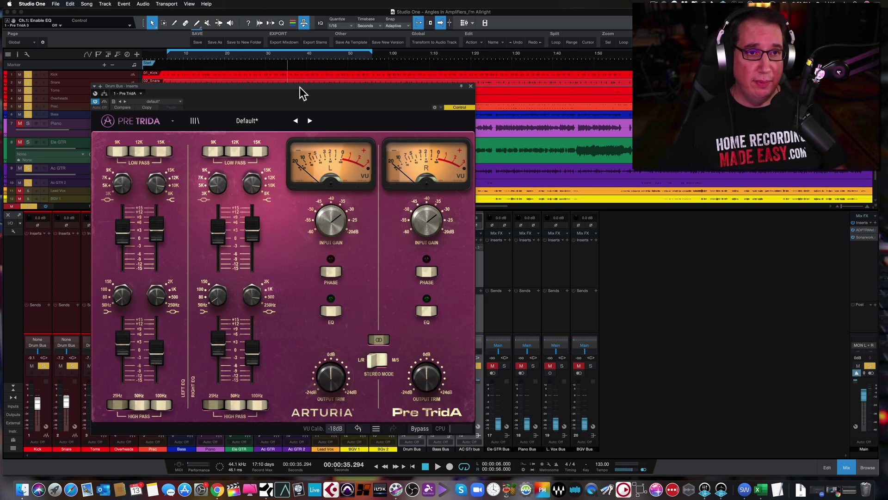
{"action": "left_click_drag", "start_coordinate": [300, 86], "coordinate": [304, 81]}
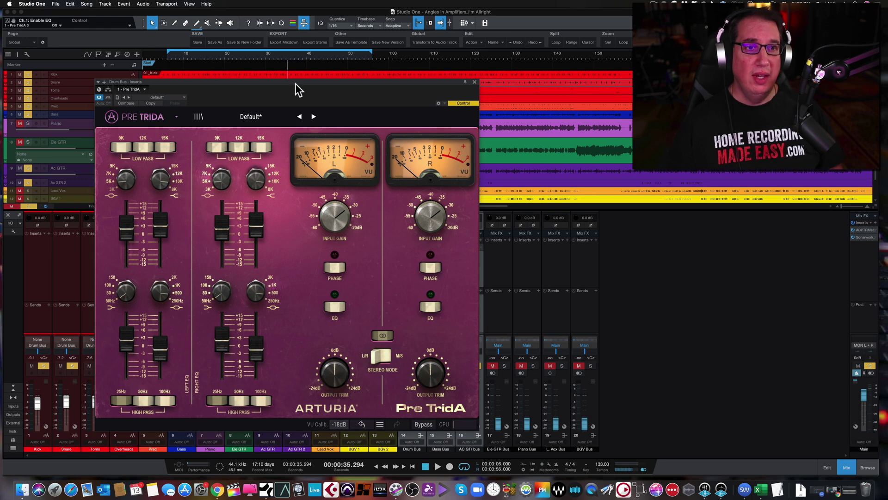
{"action": "left_click_drag", "start_coordinate": [295, 84], "coordinate": [294, 80]}
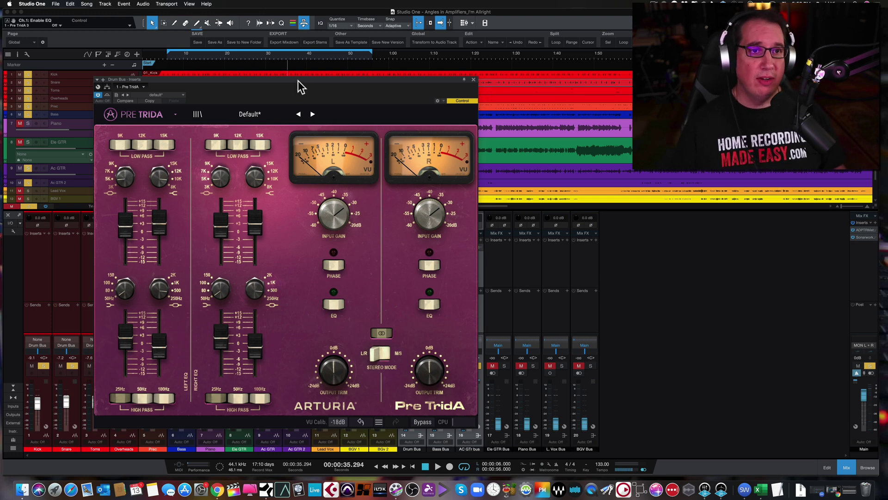
{"action": "left_click_drag", "start_coordinate": [301, 87], "coordinate": [311, 85]}
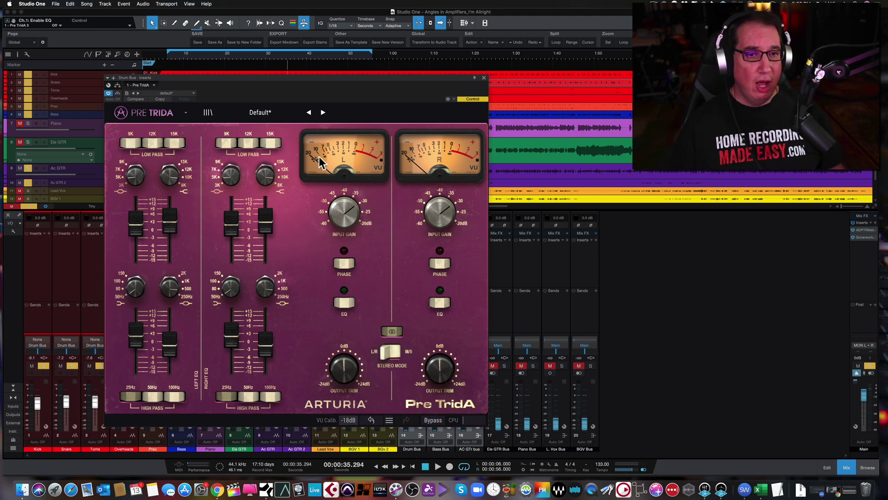
{"action": "left_click_drag", "start_coordinate": [348, 78], "coordinate": [350, 76]}
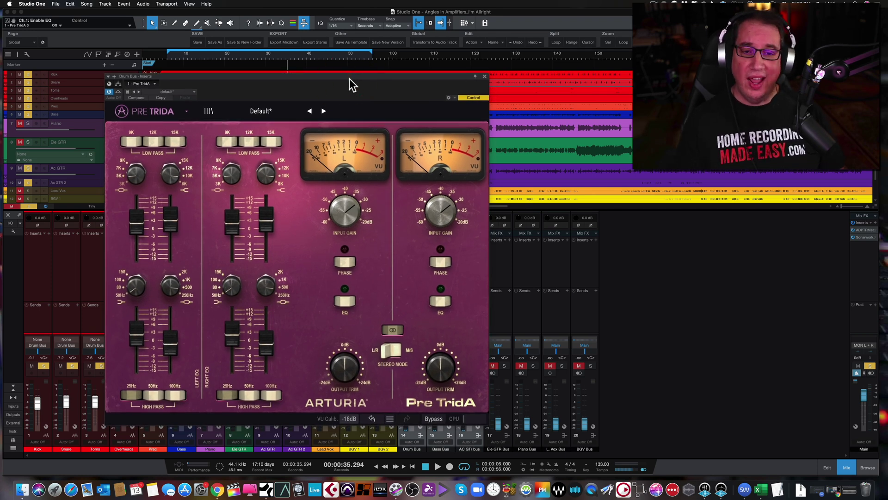